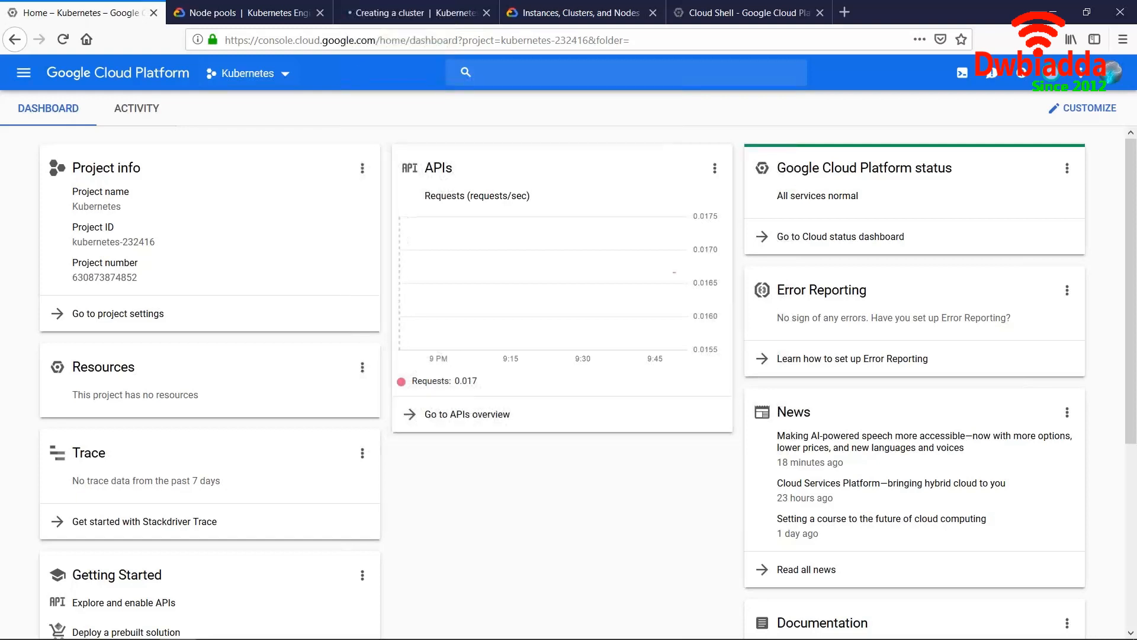
Step: Create a new project named Kubernetes New with the location set to No organization
{"action": "left_click", "coordinate": [24, 73]}
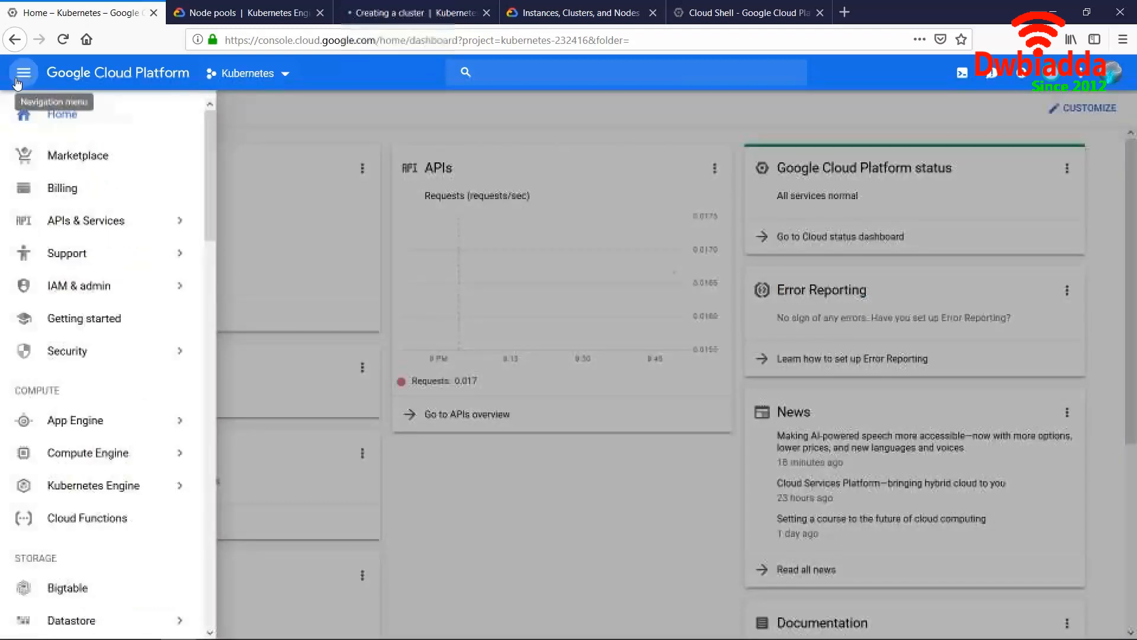
{"action": "left_click", "coordinate": [21, 76]}
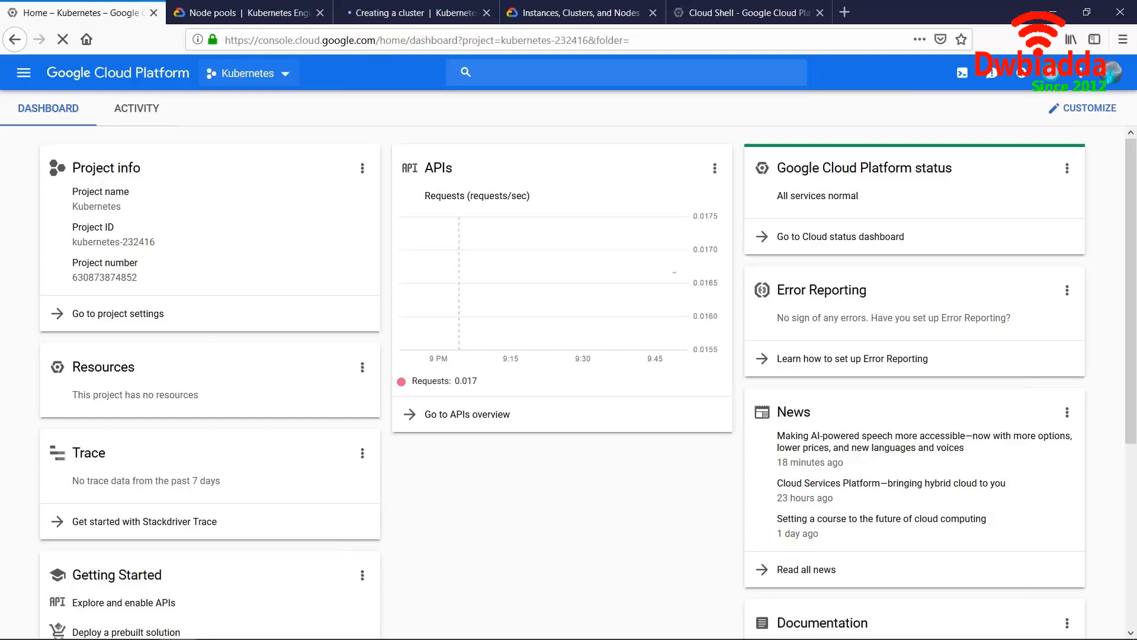
{"action": "left_click", "coordinate": [249, 74]}
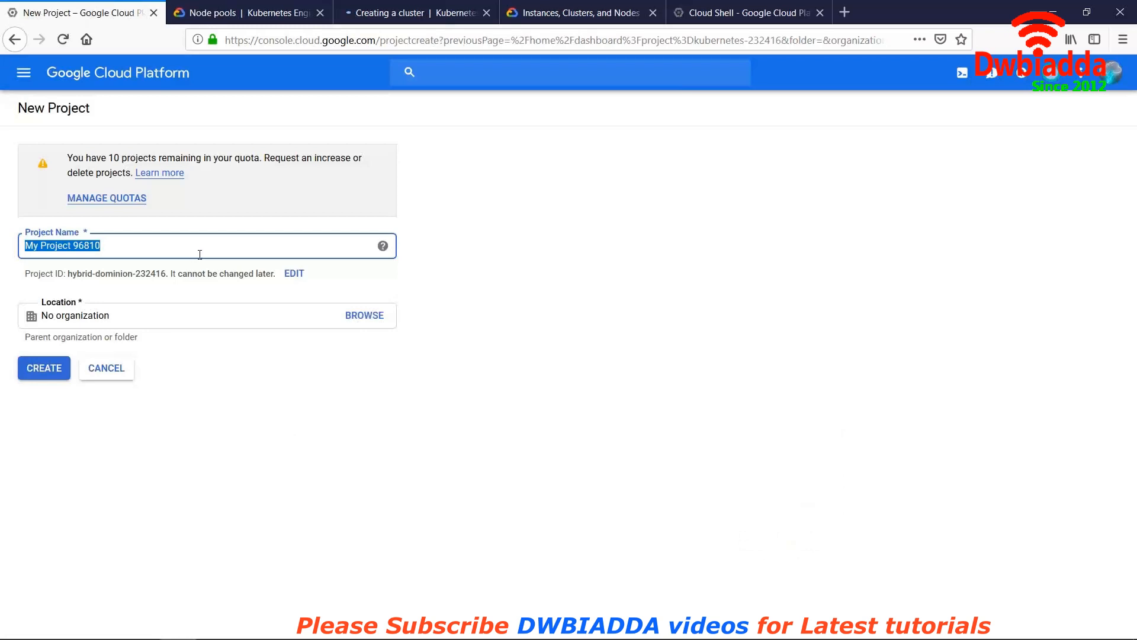
{"action": "type", "text": "K"}
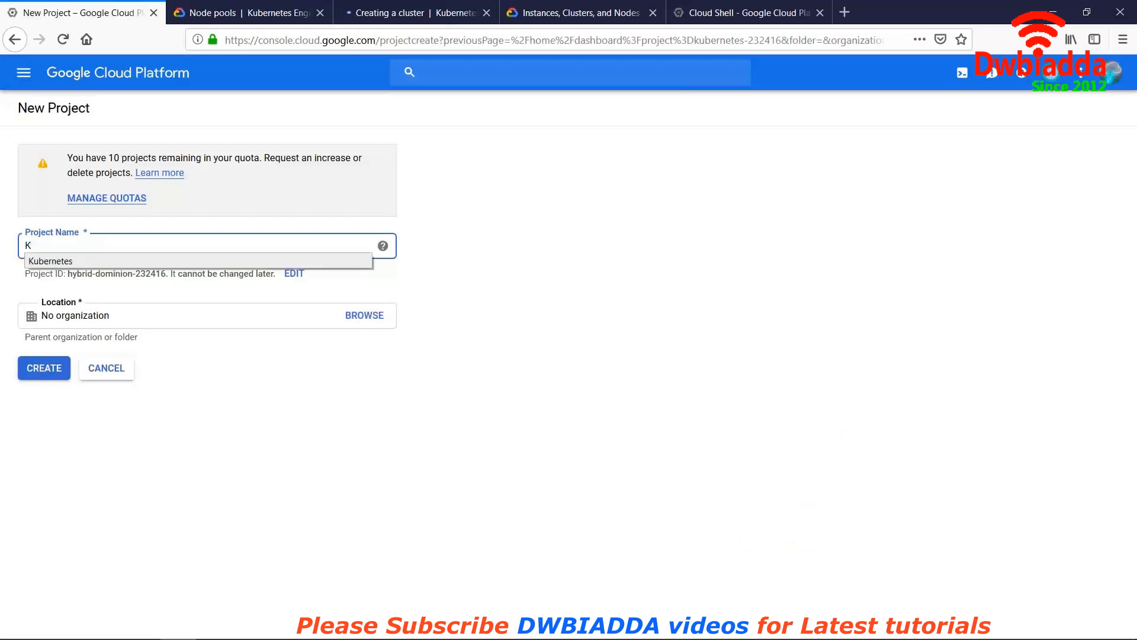
{"action": "key", "text": "Down"}
{"action": "key", "text": "Down"}
{"action": "key", "text": "Down"}
{"action": "key", "text": "Return"}
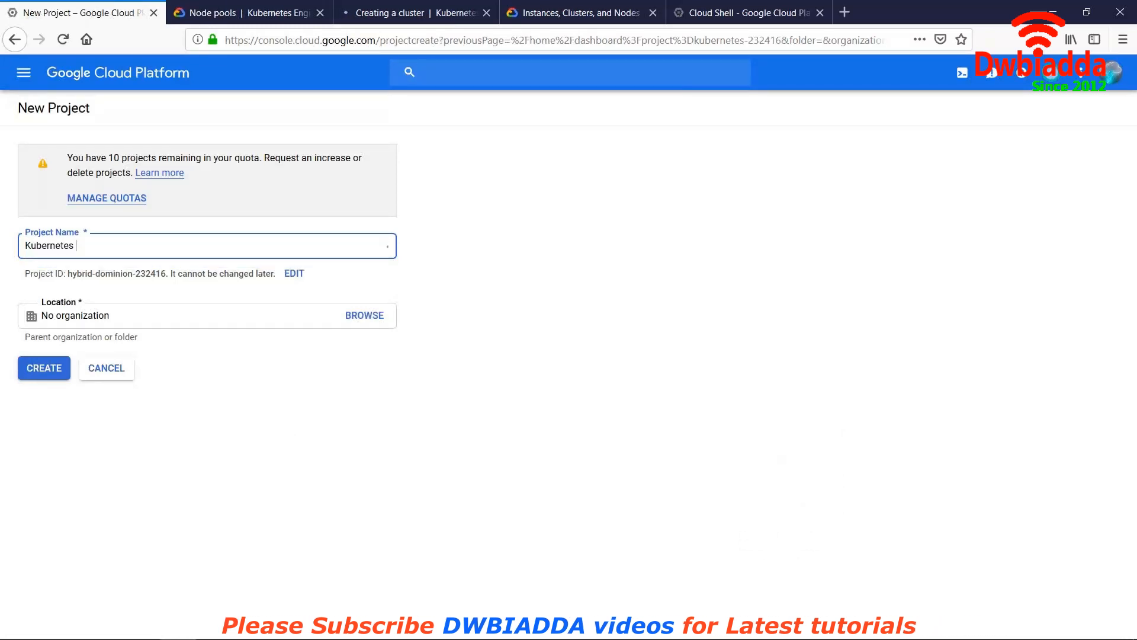
{"action": "type", "text": "New"}
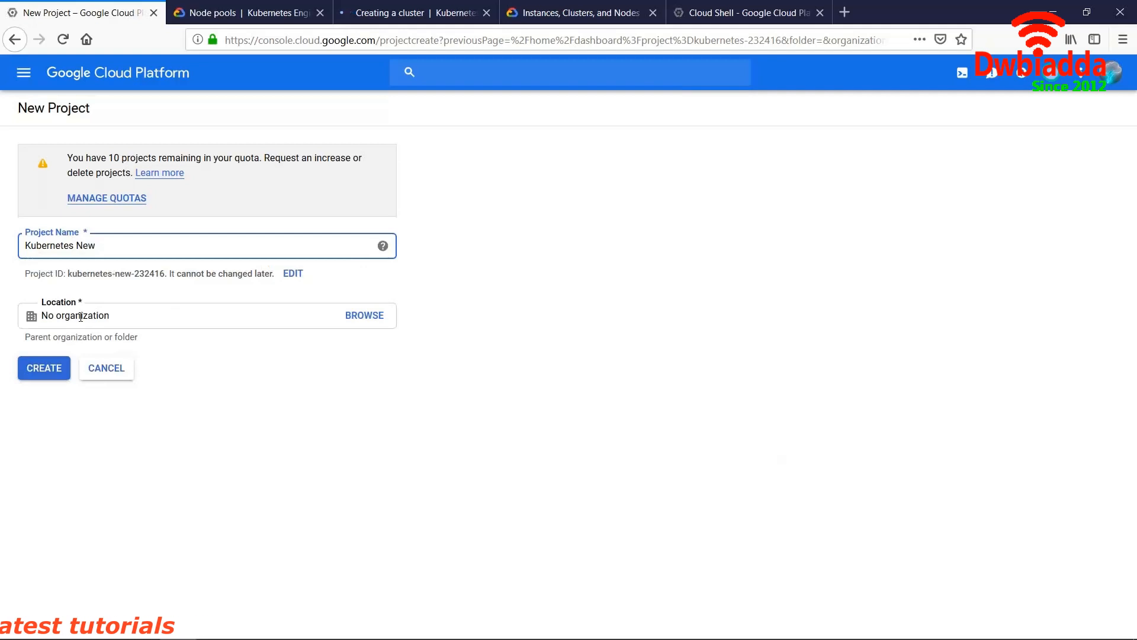
{"action": "left_click", "coordinate": [40, 365]}
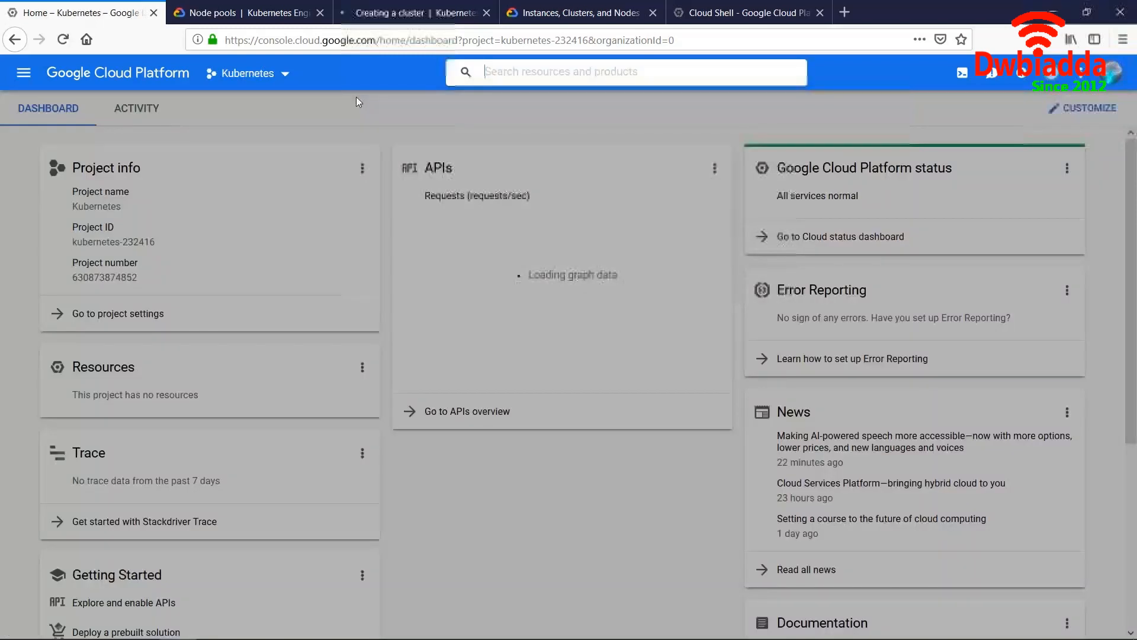
Step: Switch the console to the Kubernetes New project
{"action": "left_click", "coordinate": [357, 98]}
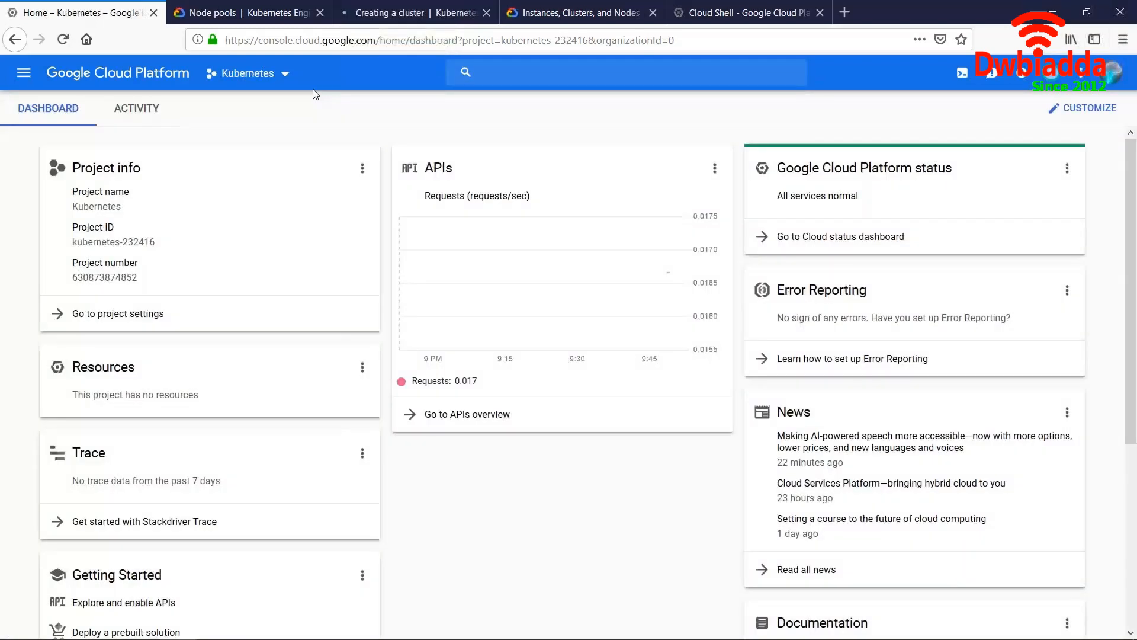
{"action": "left_click", "coordinate": [272, 74]}
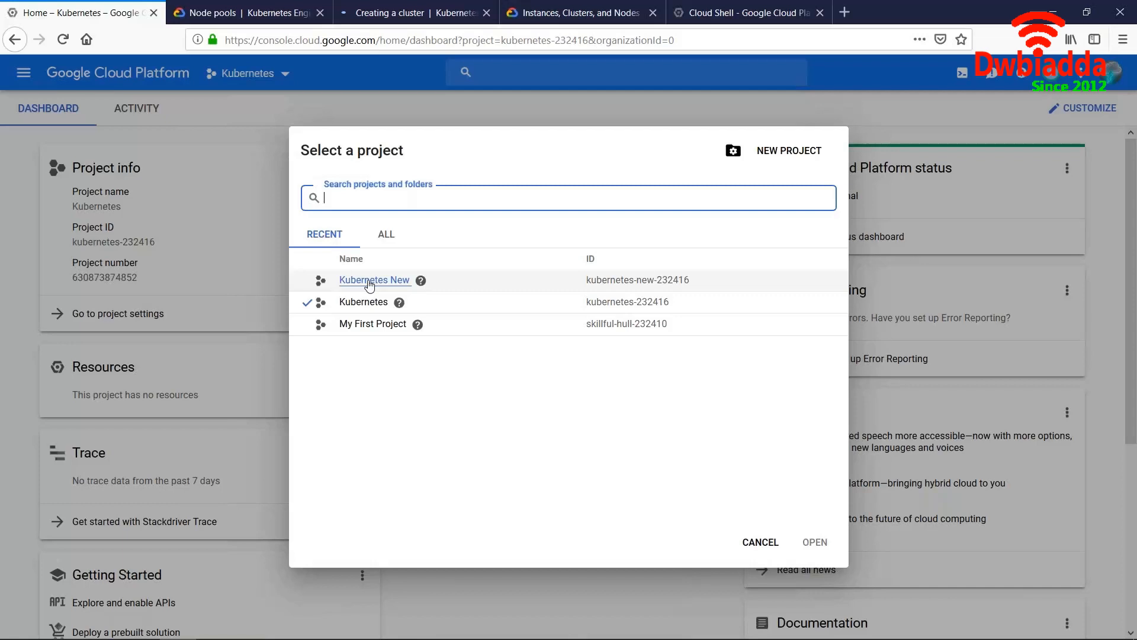
{"action": "left_click", "coordinate": [369, 282]}
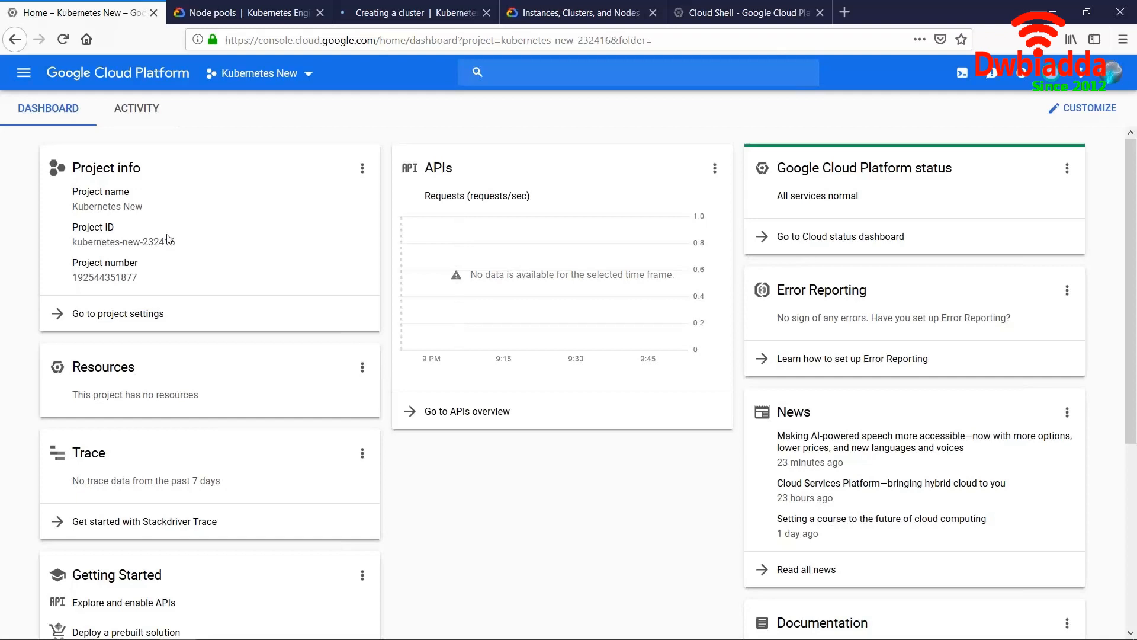
Step: Go to the Kubernetes Engine clusters page and start creating a cluster
{"action": "left_click", "coordinate": [24, 72]}
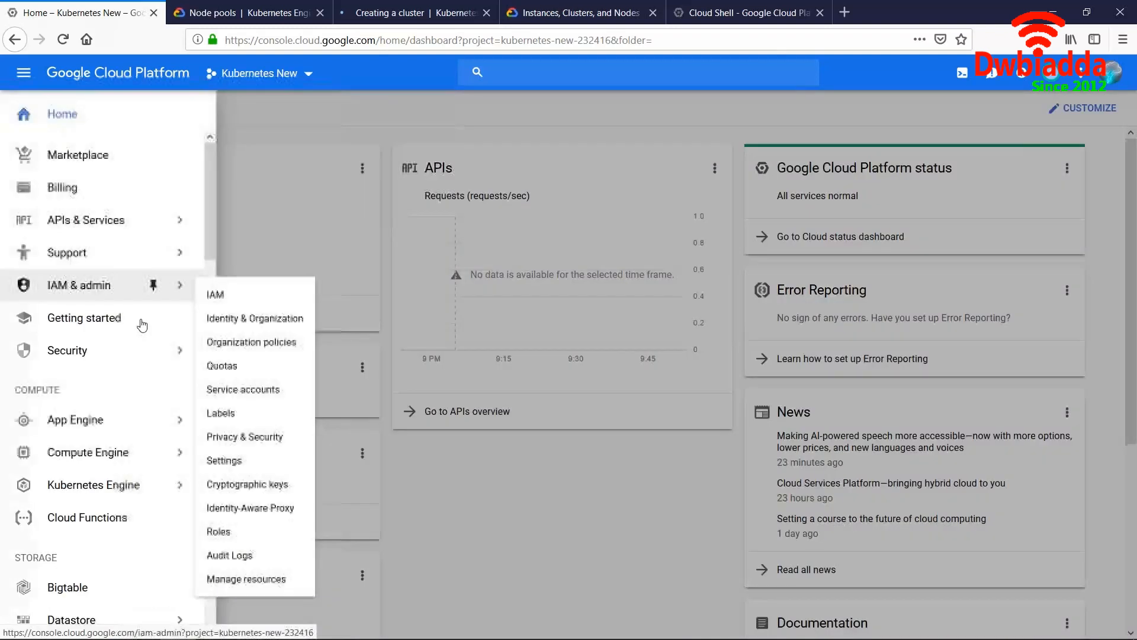
{"action": "scroll", "coordinate": [139, 379], "scroll_direction": "down", "scroll_amount": 2}
{"action": "left_click", "coordinate": [137, 427]}
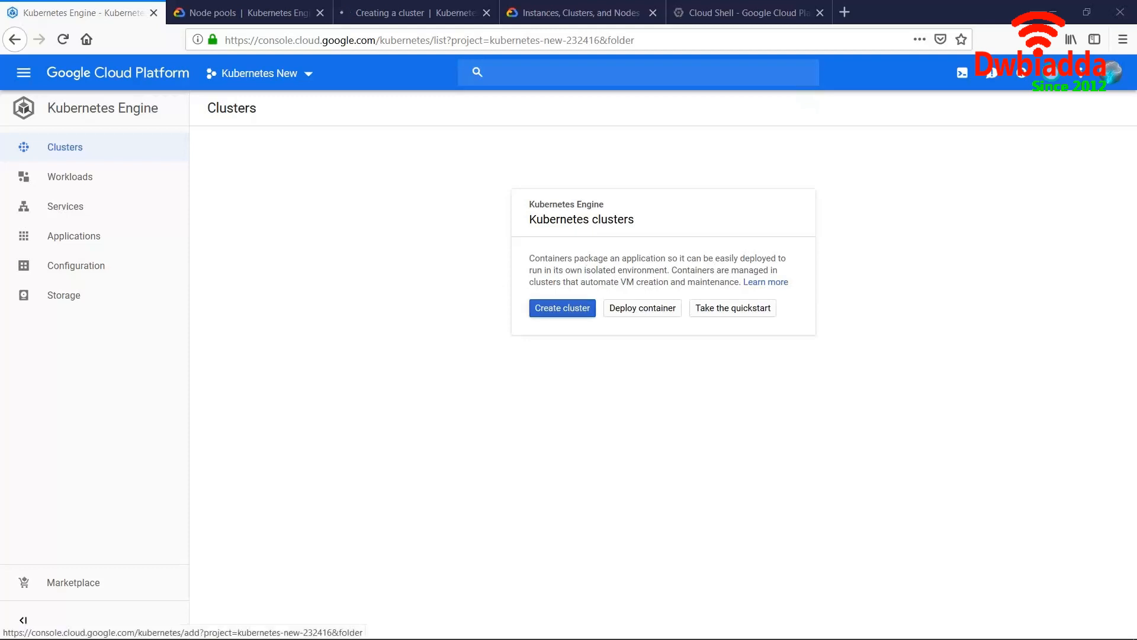
{"action": "left_click", "coordinate": [562, 308]}
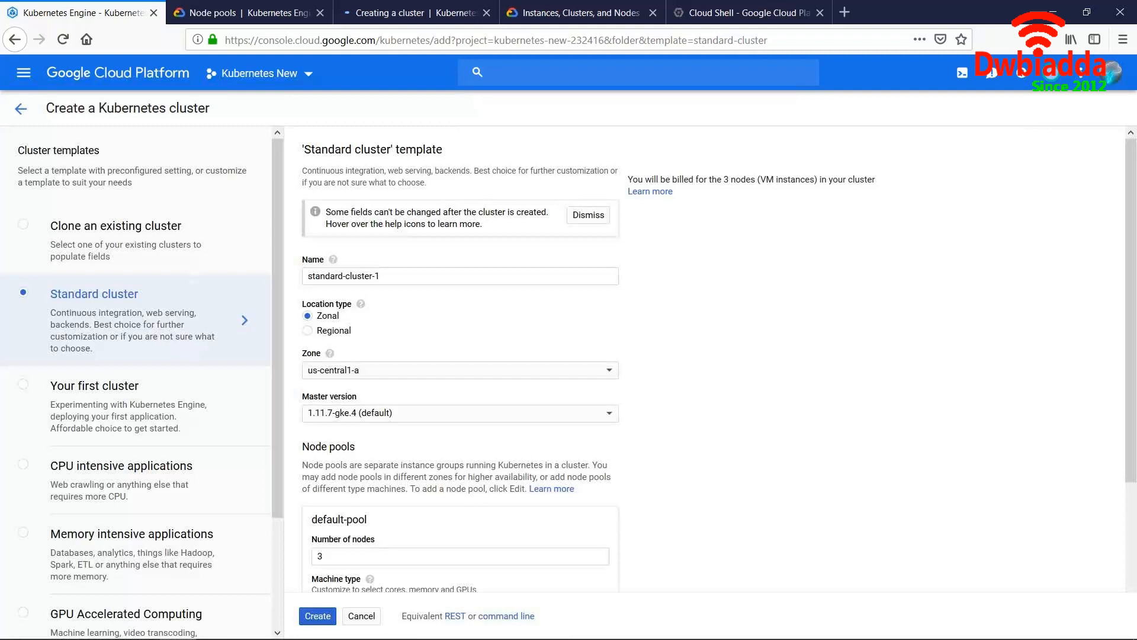
Step: Look through the cluster templates and choose Standard cluster
{"action": "scroll", "coordinate": [784, 468], "scroll_direction": "down", "scroll_amount": 3}
{"action": "left_click", "coordinate": [172, 239]}
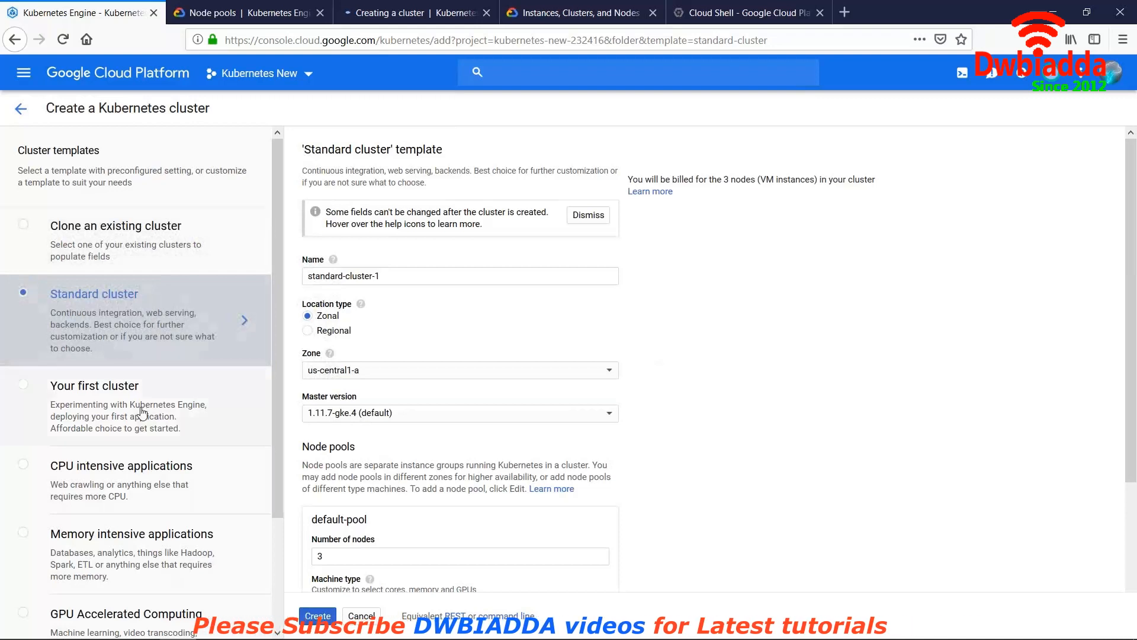
{"action": "scroll", "coordinate": [133, 450], "scroll_direction": "down", "scroll_amount": 1}
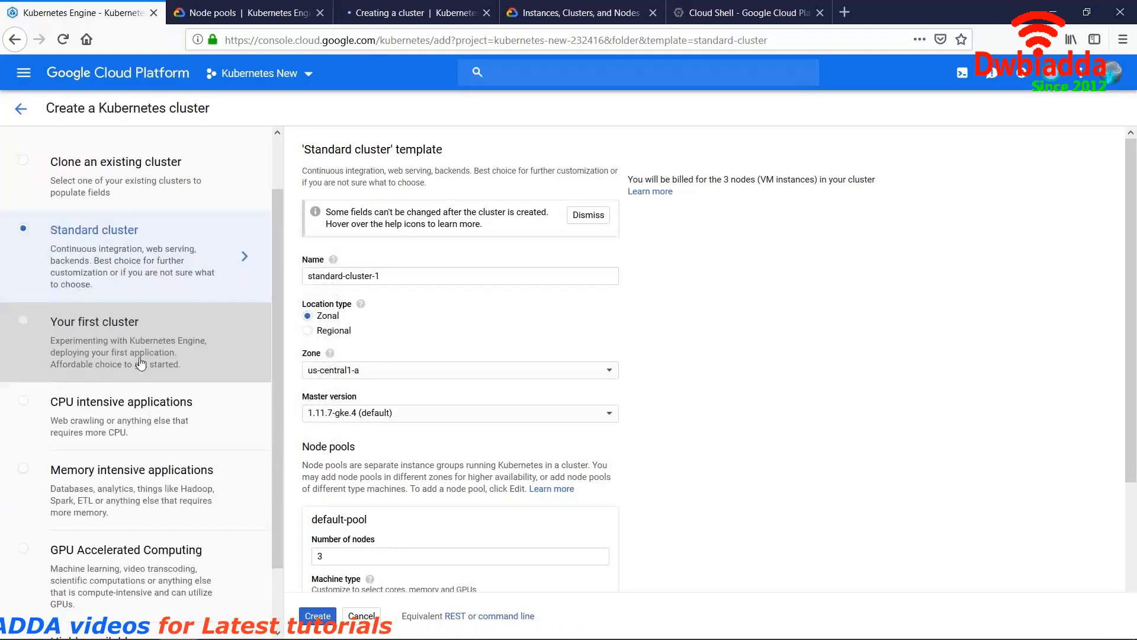
{"action": "scroll", "coordinate": [137, 367], "scroll_direction": "down", "scroll_amount": 2}
{"action": "scroll", "coordinate": [153, 510], "scroll_direction": "up", "scroll_amount": 2}
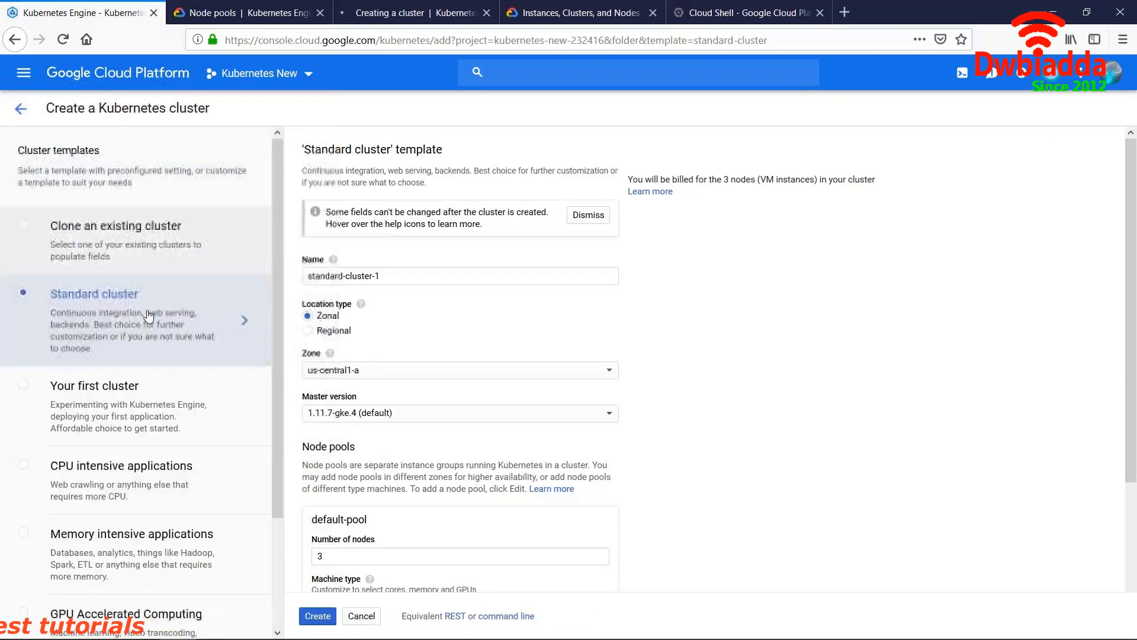
{"action": "left_click", "coordinate": [183, 325]}
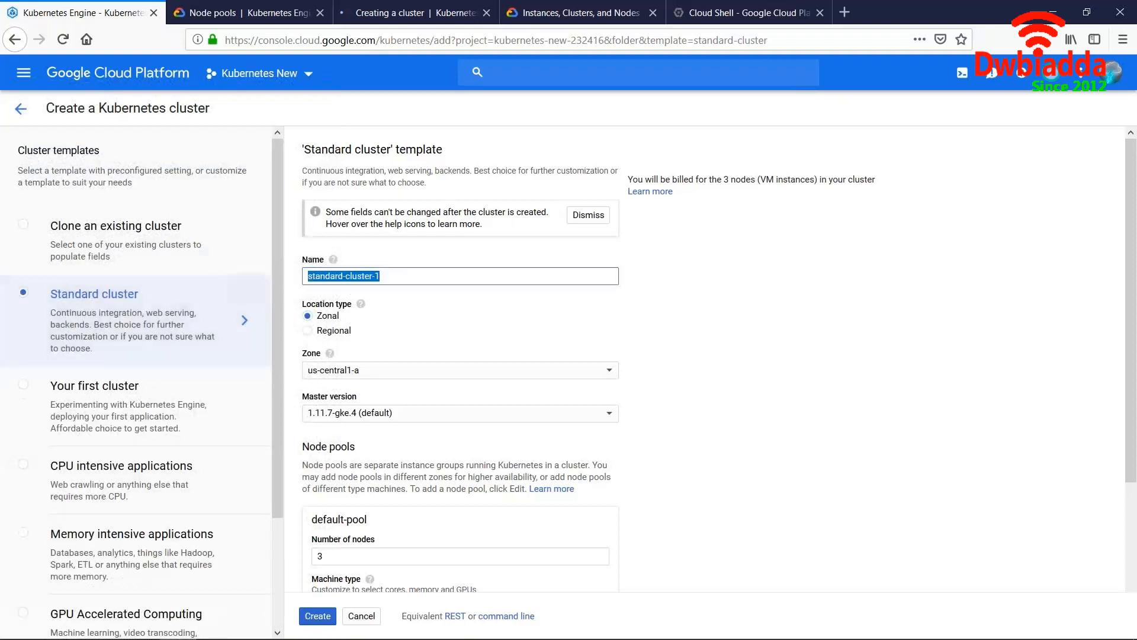
Step: Name the cluster firstcluster, without a space
{"action": "type", "text": "first c"}
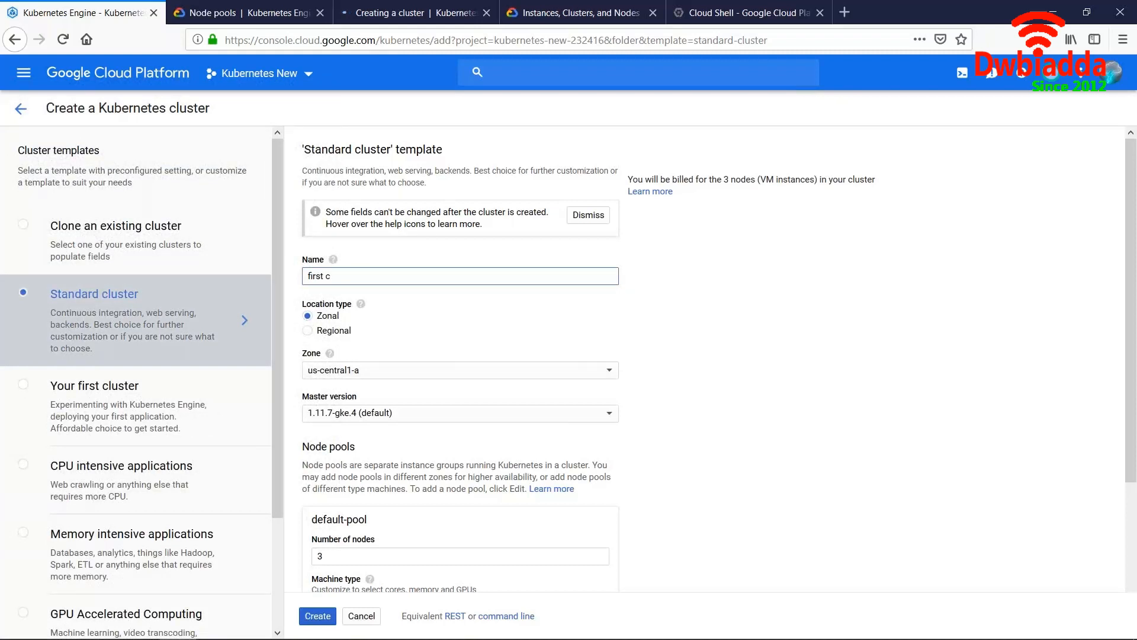
{"action": "type", "text": "luster"}
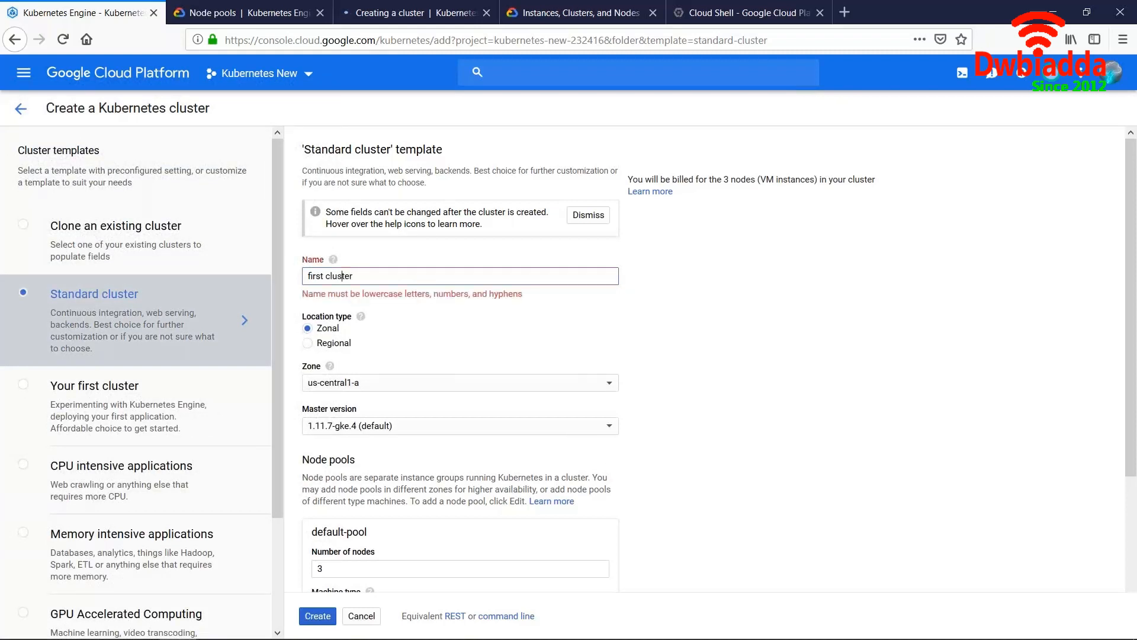
{"action": "left_click", "coordinate": [324, 276]}
{"action": "key", "text": "BackSpace"}
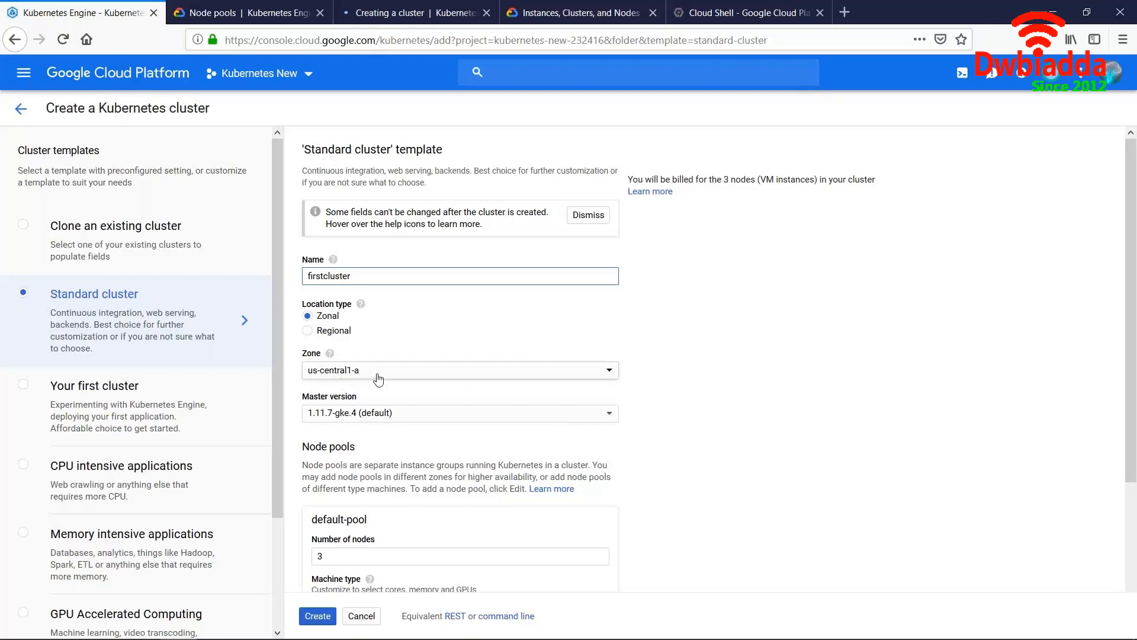
Step: Examine the available master versions and the location and default node pool settings of the cluster
{"action": "left_click", "coordinate": [394, 419]}
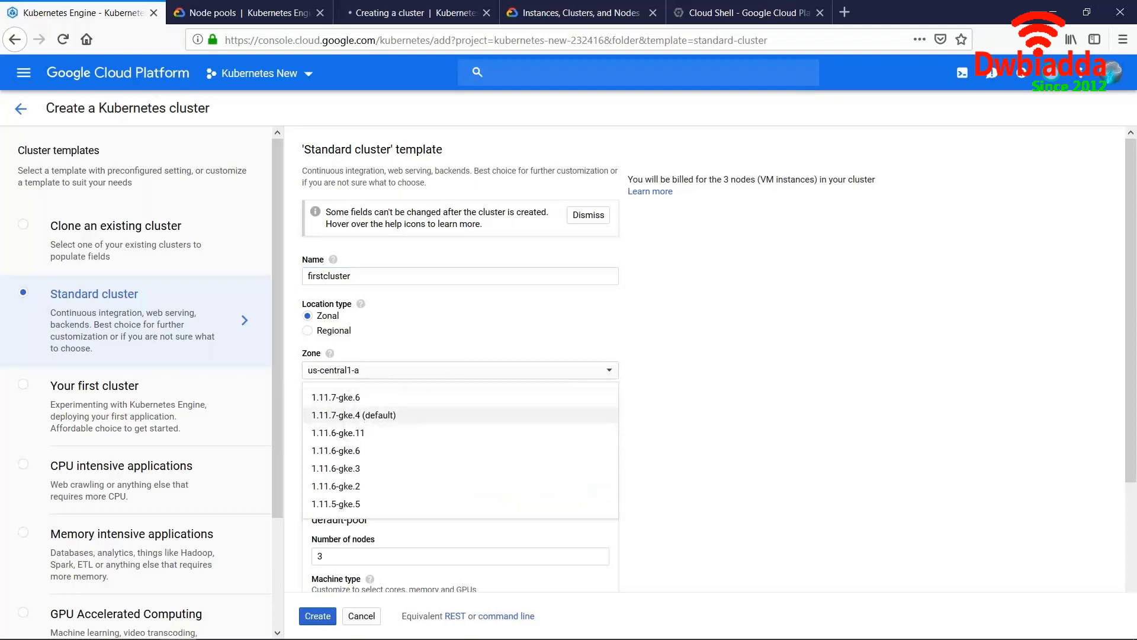
{"action": "left_click", "coordinate": [739, 397]}
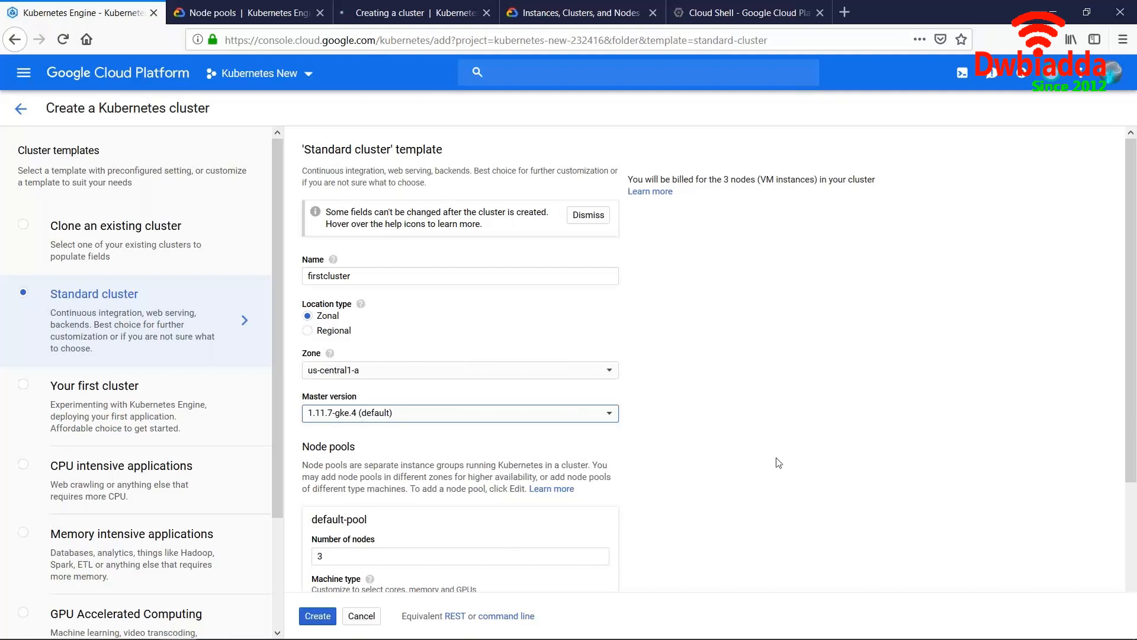
{"action": "scroll", "coordinate": [778, 462], "scroll_direction": "down", "scroll_amount": 1}
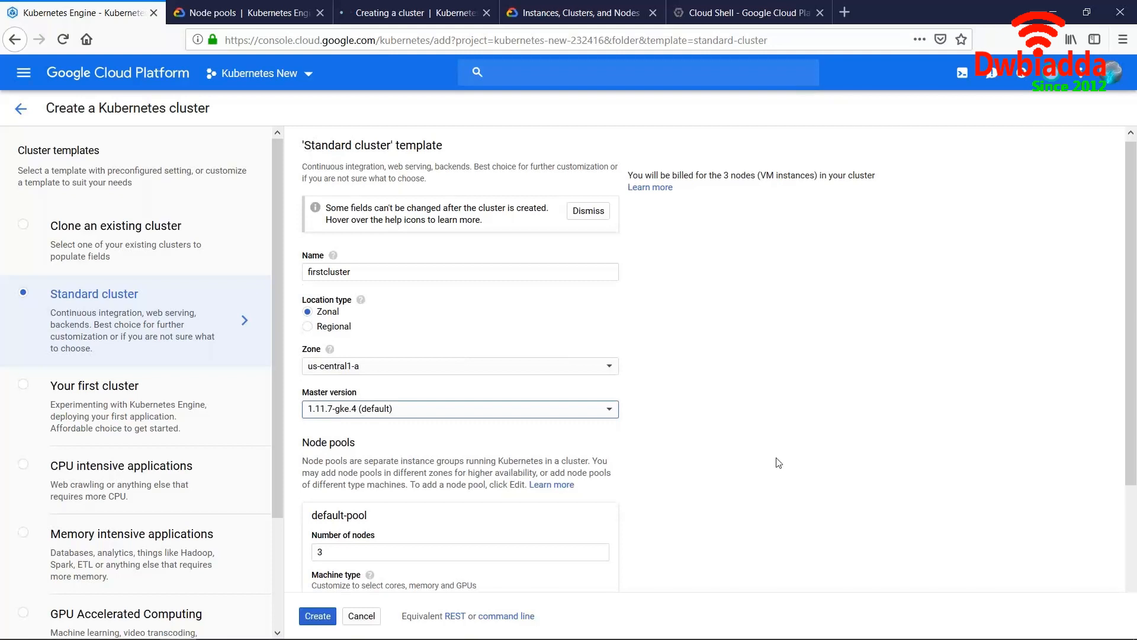
{"action": "scroll", "coordinate": [778, 462], "scroll_direction": "down", "scroll_amount": 1}
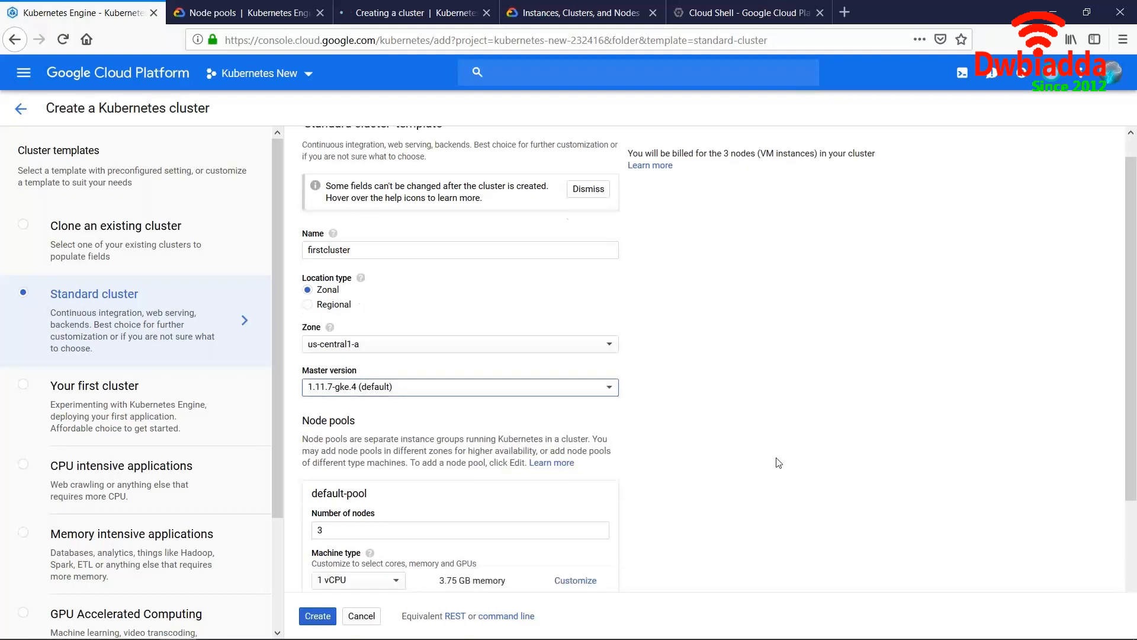
{"action": "scroll", "coordinate": [481, 259], "scroll_direction": "down", "scroll_amount": 3}
{"action": "scroll", "coordinate": [481, 259], "scroll_direction": "up", "scroll_amount": 1}
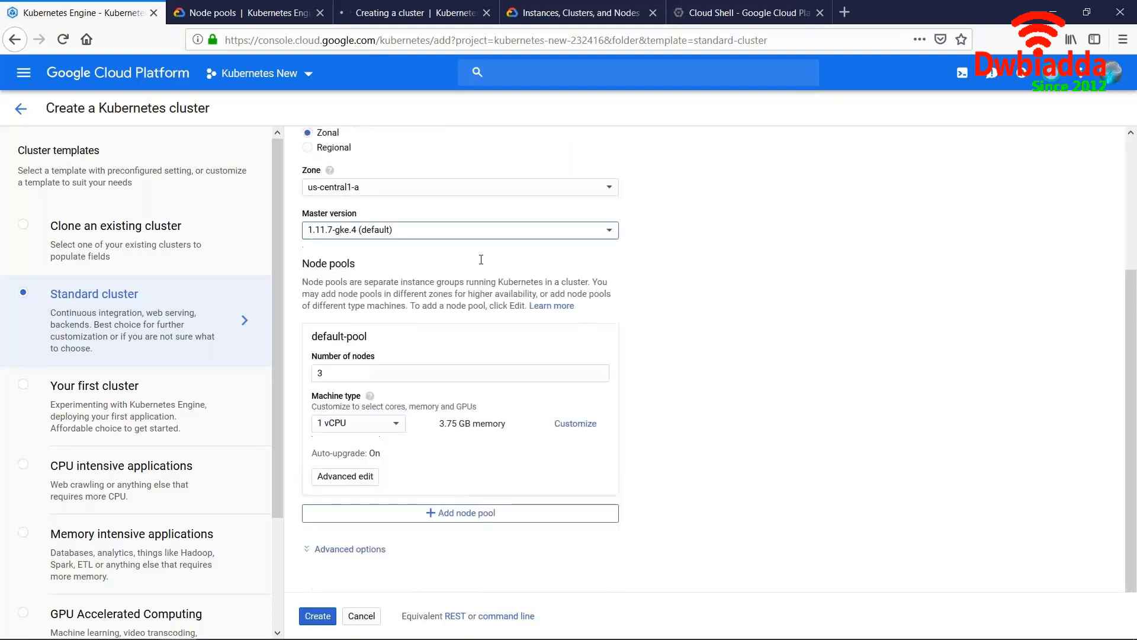
{"action": "scroll", "coordinate": [481, 258], "scroll_direction": "up", "scroll_amount": 2}
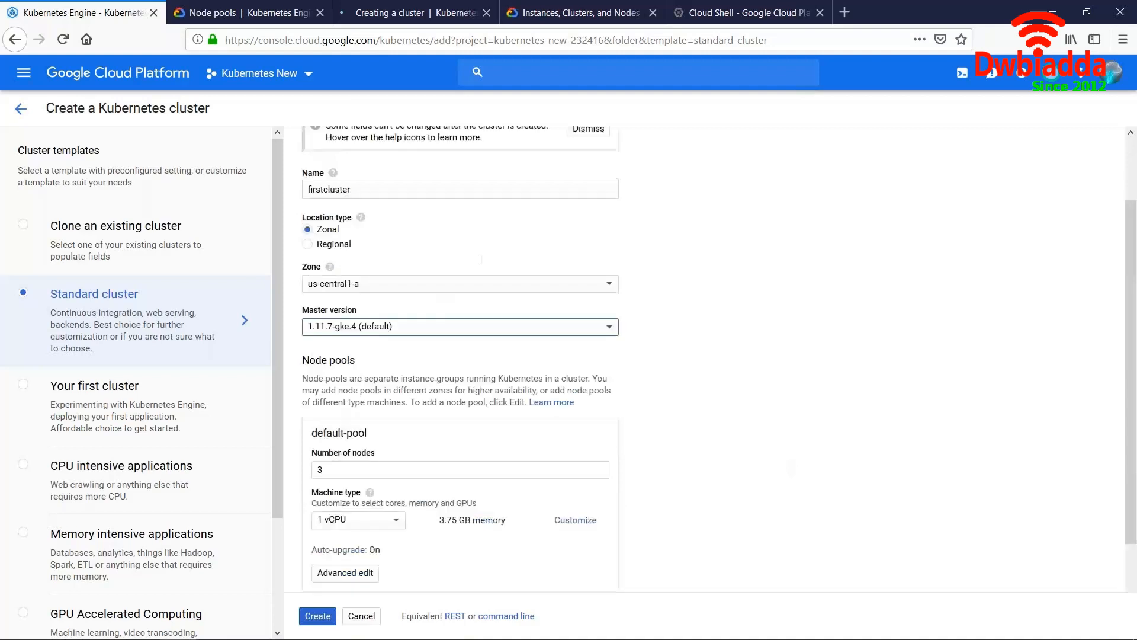
{"action": "scroll", "coordinate": [353, 221], "scroll_direction": "up", "scroll_amount": 2}
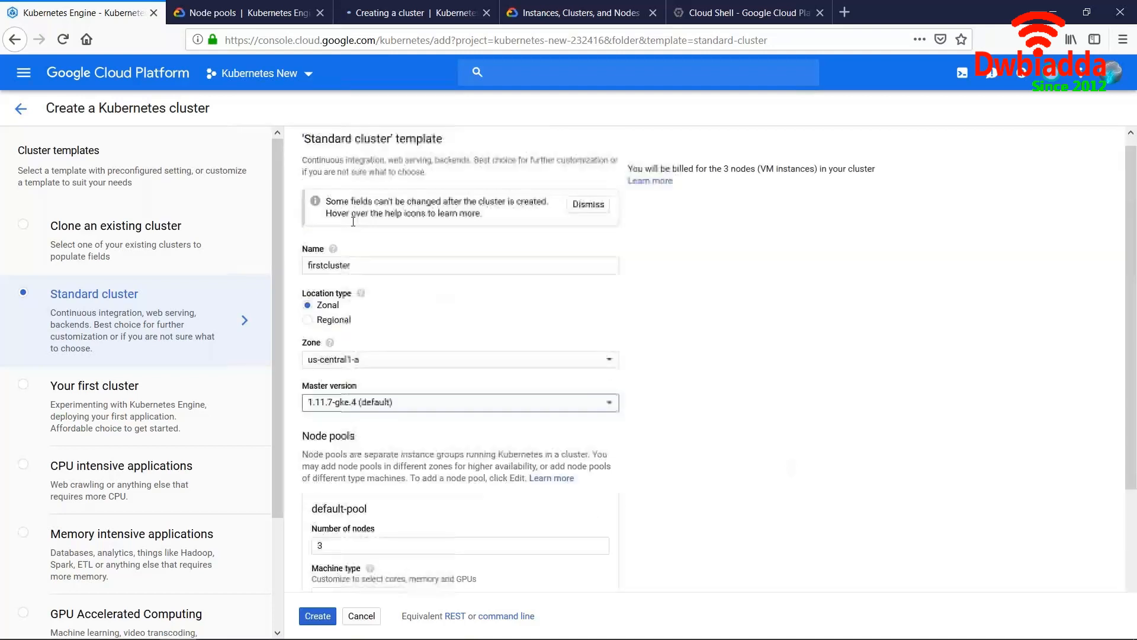
Step: Set the number of nodes in the default pool to 1
{"action": "scroll", "coordinate": [457, 357], "scroll_direction": "down", "scroll_amount": 1}
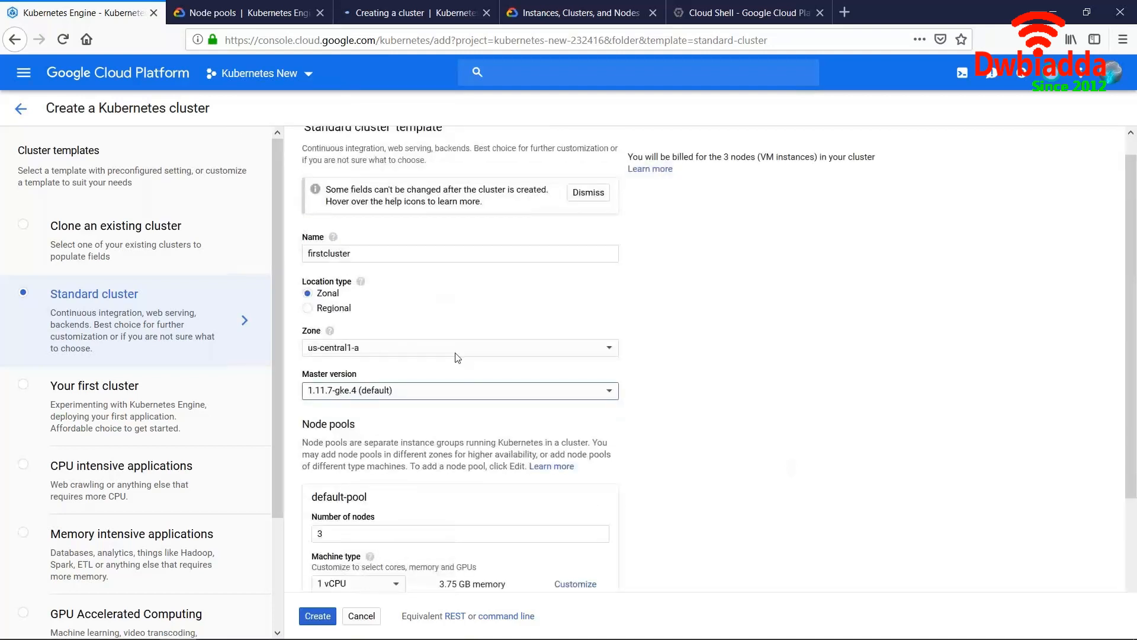
{"action": "scroll", "coordinate": [458, 357], "scroll_direction": "down", "scroll_amount": 3}
{"action": "left_click", "coordinate": [456, 417]}
{"action": "key", "text": "BackSpace"}
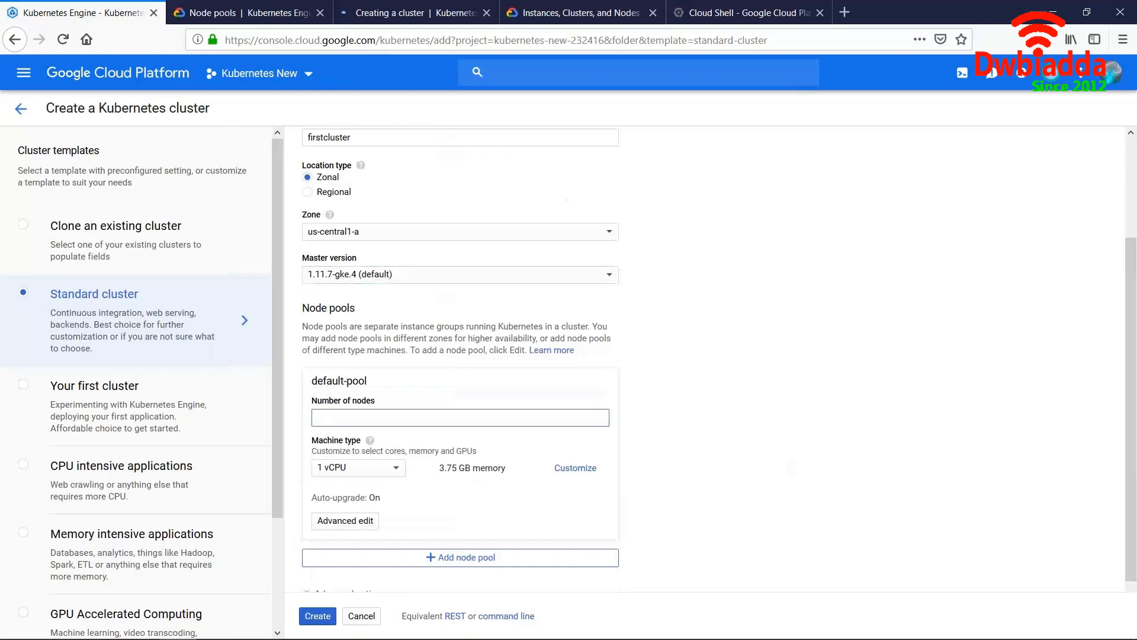
{"action": "type", "text": "1"}
{"action": "left_click", "coordinate": [941, 350]}
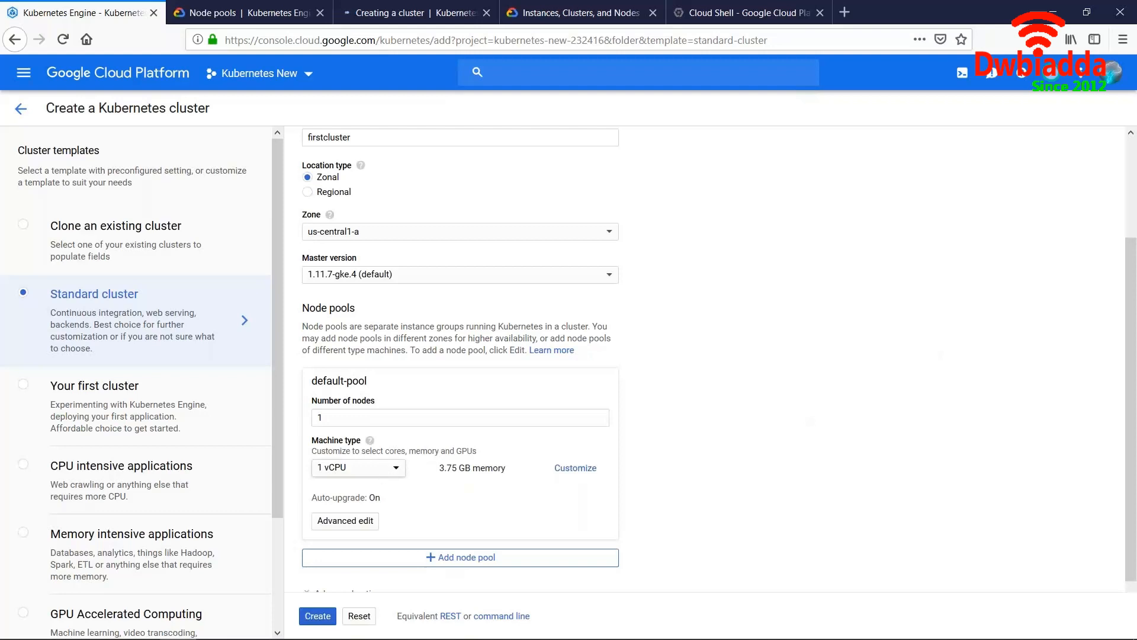
Step: Set the default pool's machine type to micro (1 shared vCPU)
{"action": "left_click", "coordinate": [358, 467]}
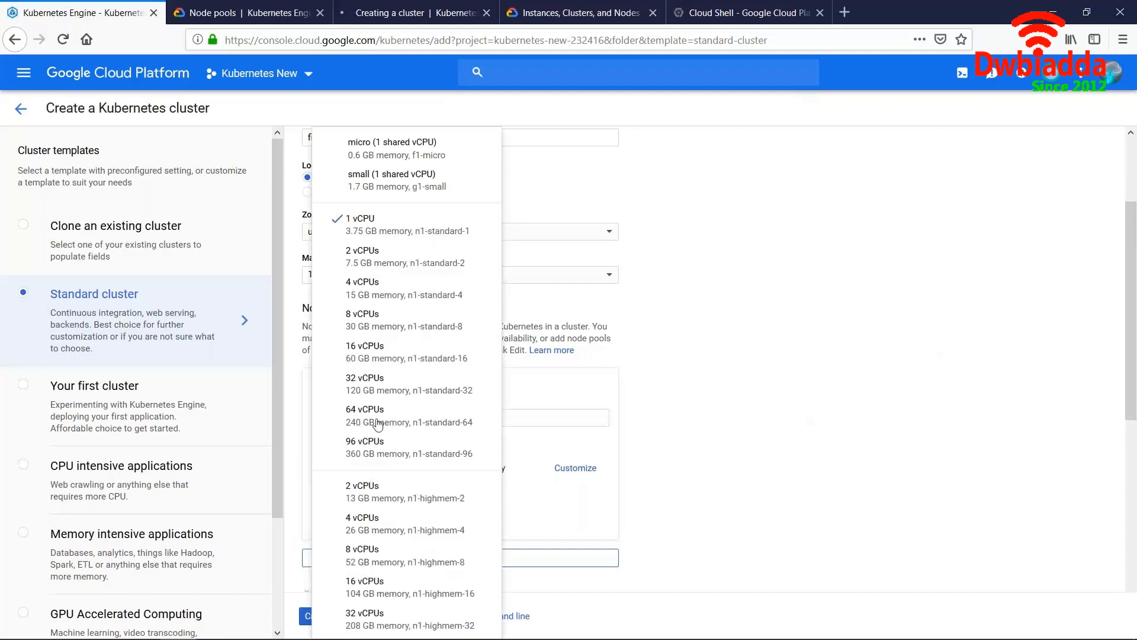
{"action": "scroll", "coordinate": [378, 403], "scroll_direction": "up", "scroll_amount": 1}
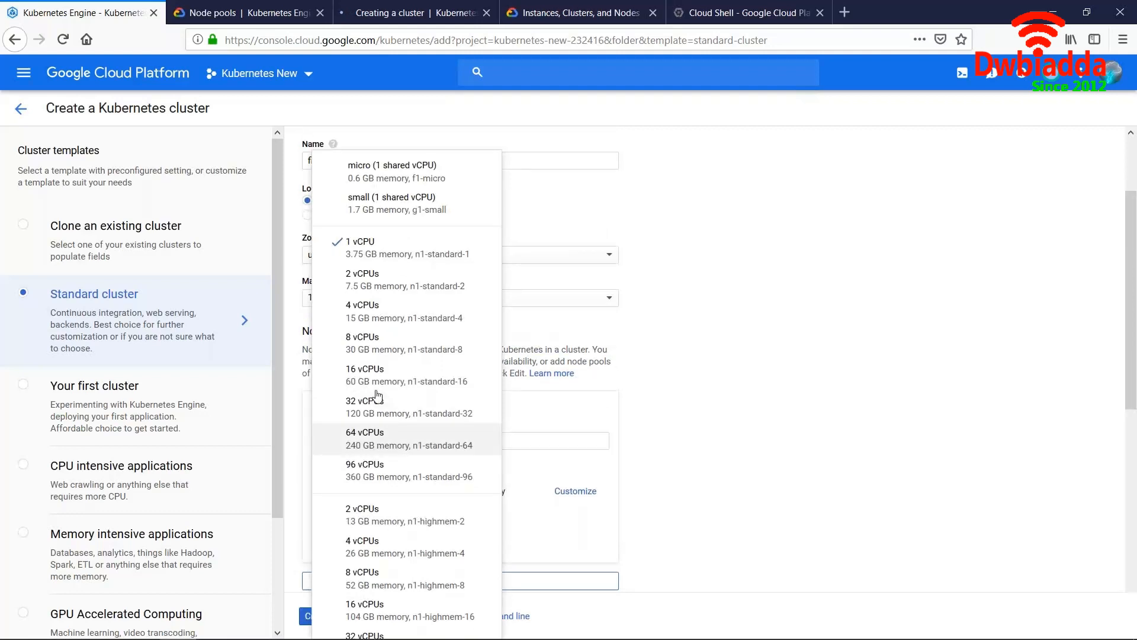
{"action": "scroll", "coordinate": [418, 295], "scroll_direction": "up", "scroll_amount": 5}
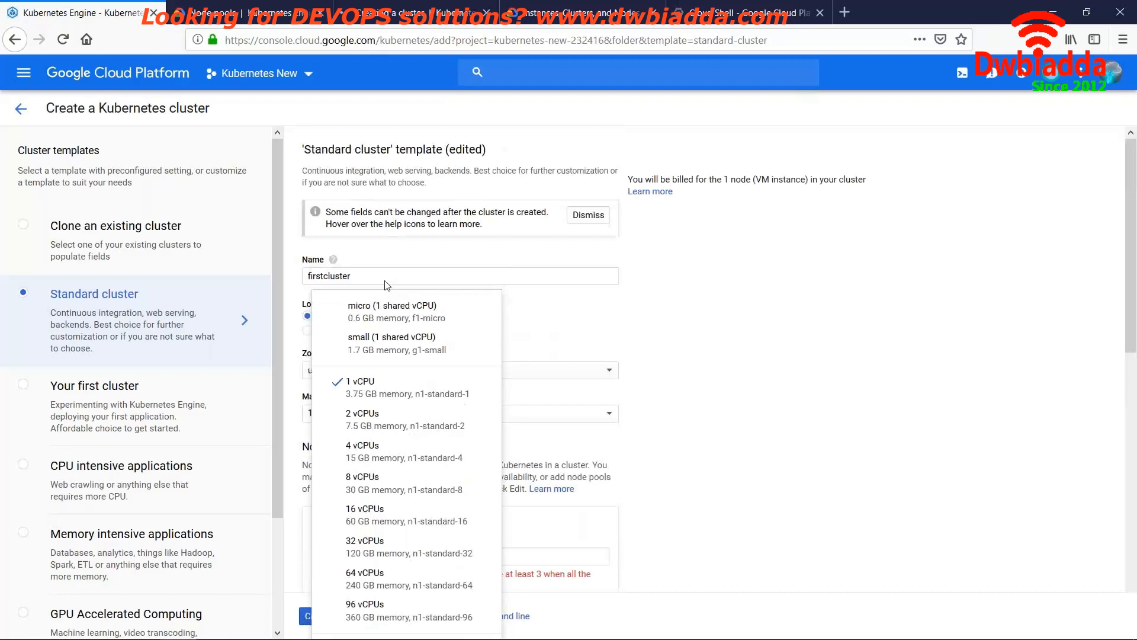
{"action": "left_click", "coordinate": [392, 311]}
{"action": "scroll", "coordinate": [391, 356], "scroll_direction": "down", "scroll_amount": 4}
{"action": "left_click", "coordinate": [359, 500]}
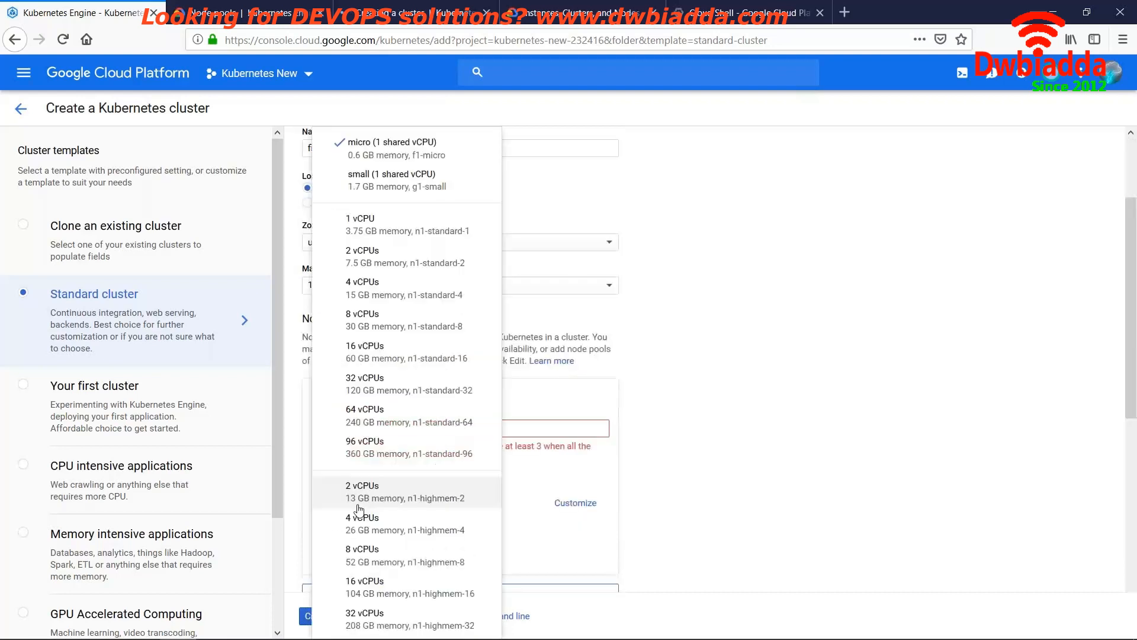
{"action": "key", "text": "Escape"}
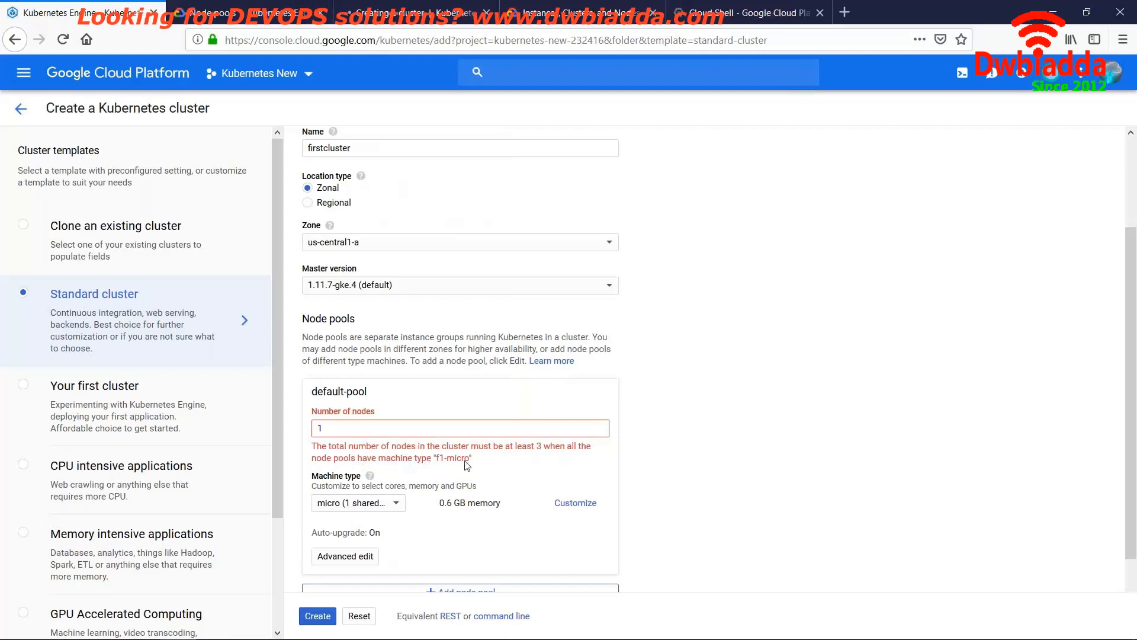
Step: Set the number of nodes in the default pool to 3
{"action": "left_click", "coordinate": [334, 428]}
{"action": "key", "text": "BackSpace"}
{"action": "type", "text": "3"}
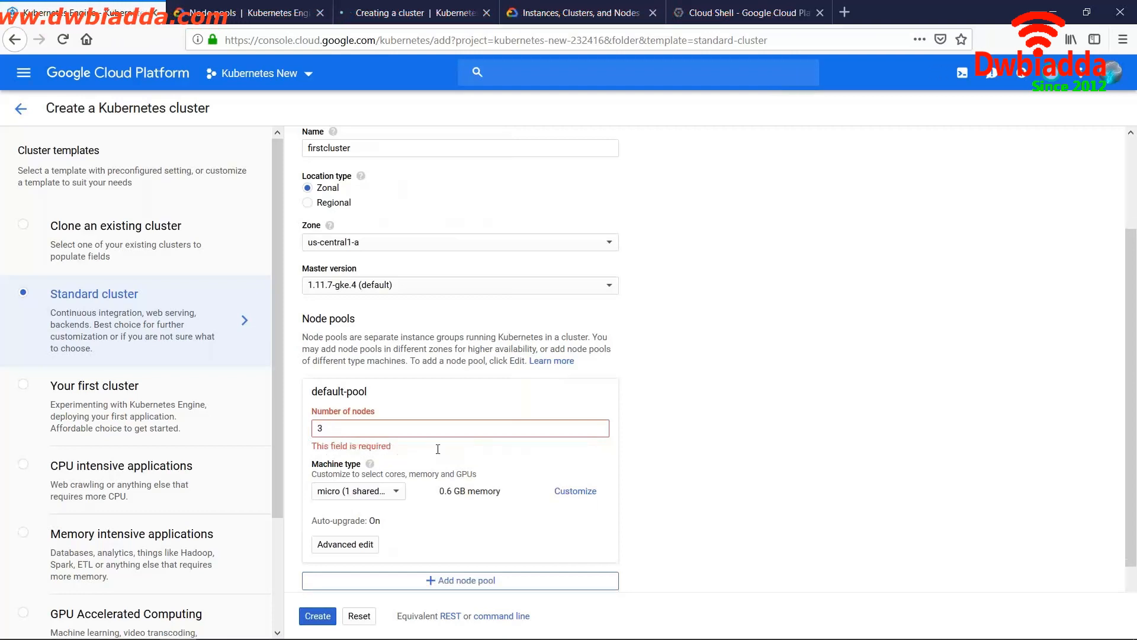
{"action": "left_click", "coordinate": [819, 424]}
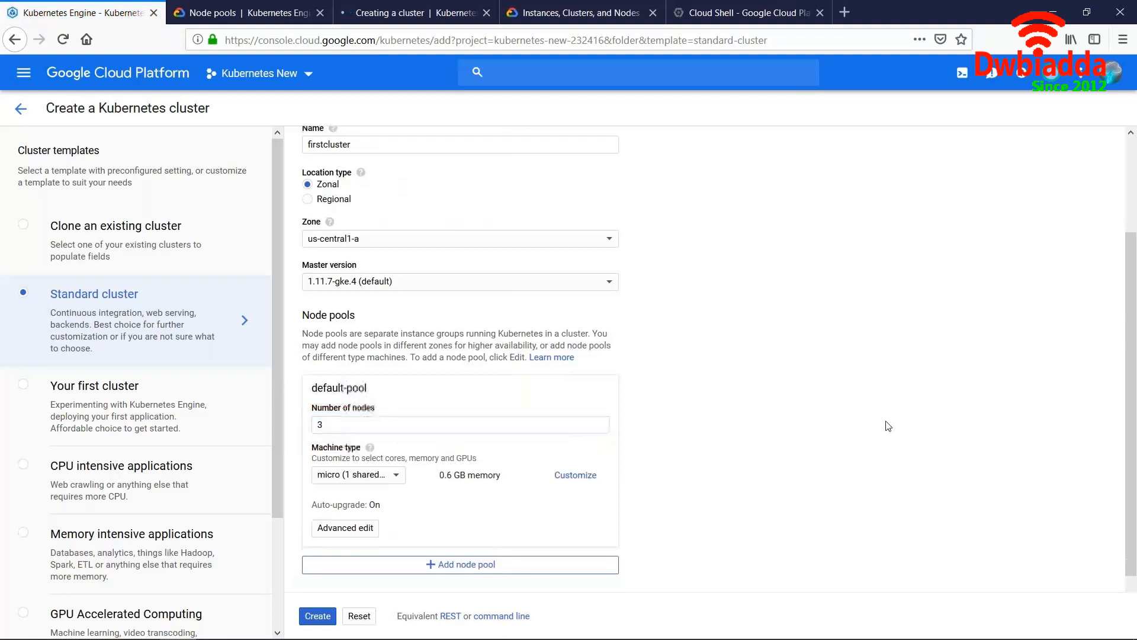
Step: Examine the node pool setup and the cluster's advanced options for availability, networking, security, metadata and additional features
{"action": "scroll", "coordinate": [888, 427], "scroll_direction": "down", "scroll_amount": 1}
{"action": "scroll", "coordinate": [888, 426], "scroll_direction": "down", "scroll_amount": 2}
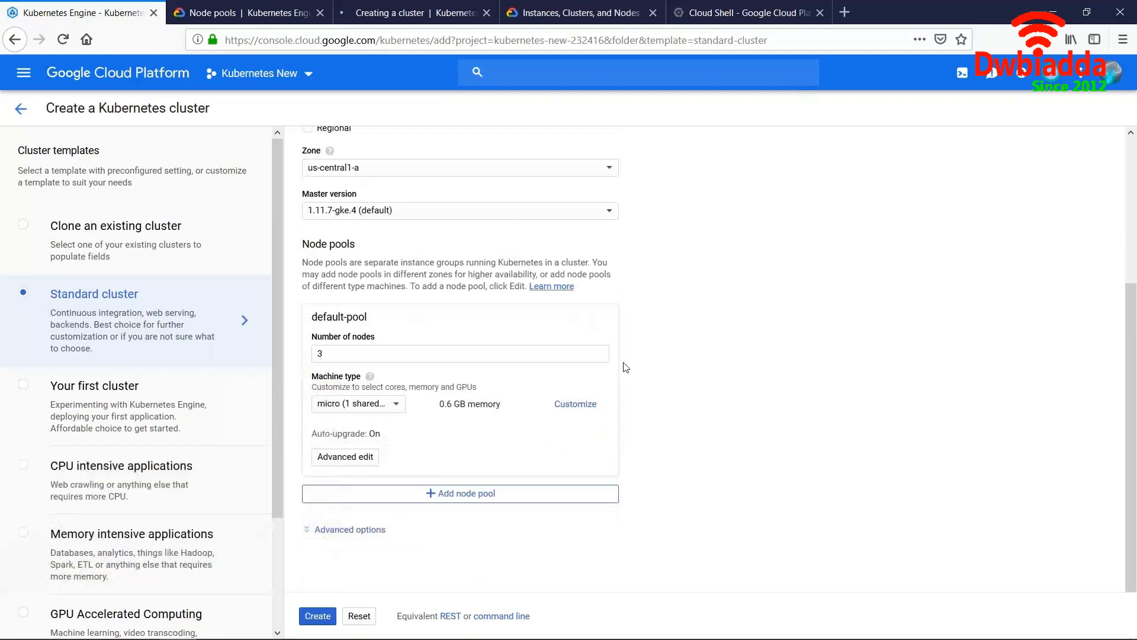
{"action": "scroll", "coordinate": [622, 369], "scroll_direction": "up", "scroll_amount": 1}
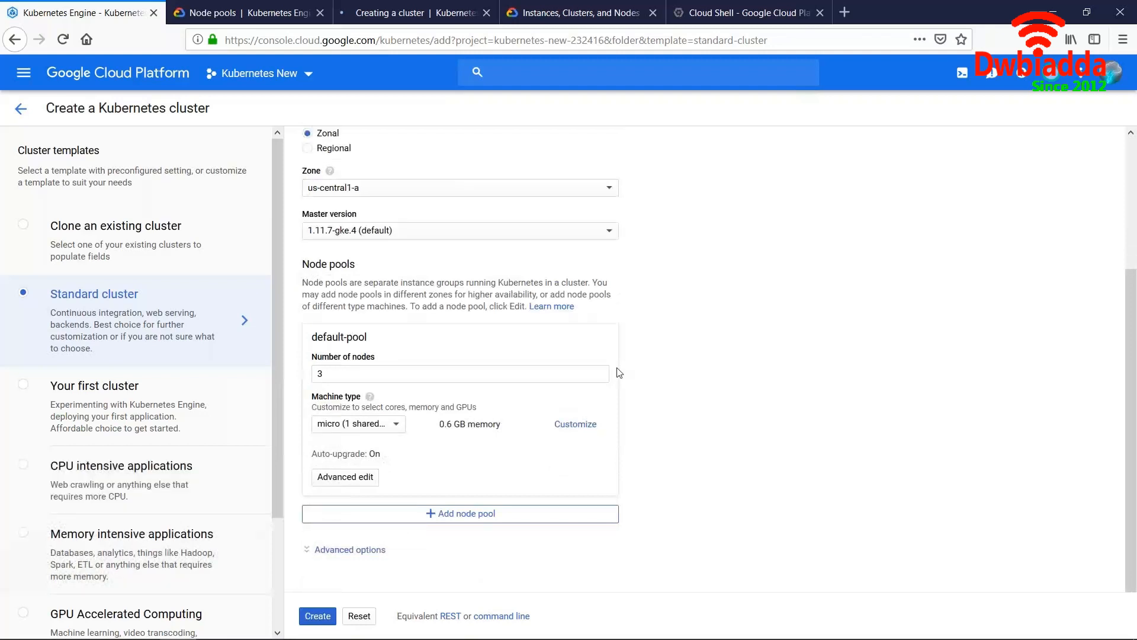
{"action": "scroll", "coordinate": [619, 372], "scroll_direction": "up", "scroll_amount": 5}
{"action": "scroll", "coordinate": [524, 389], "scroll_direction": "down", "scroll_amount": 5}
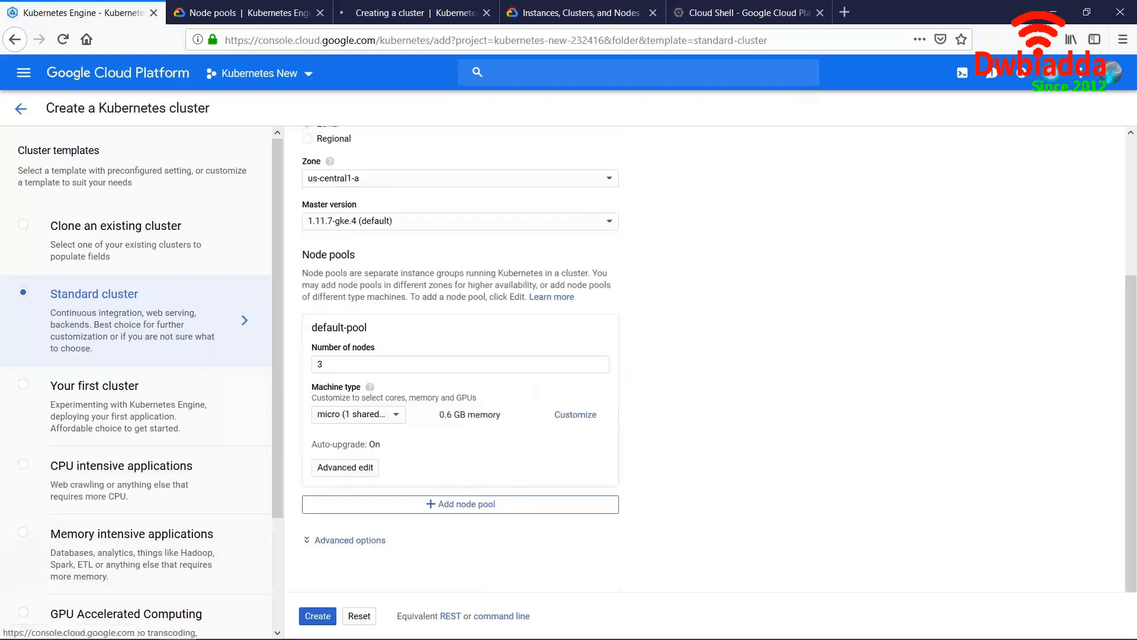
{"action": "left_click", "coordinate": [350, 539]}
{"action": "scroll", "coordinate": [829, 403], "scroll_direction": "down", "scroll_amount": 5}
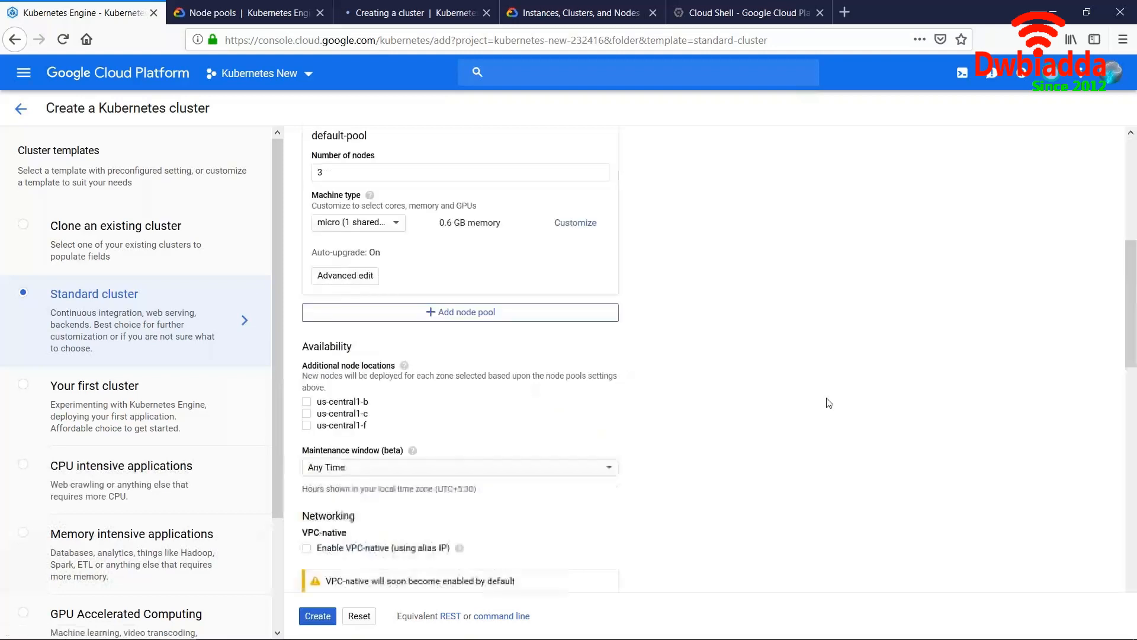
{"action": "scroll", "coordinate": [829, 402], "scroll_direction": "down", "scroll_amount": 5}
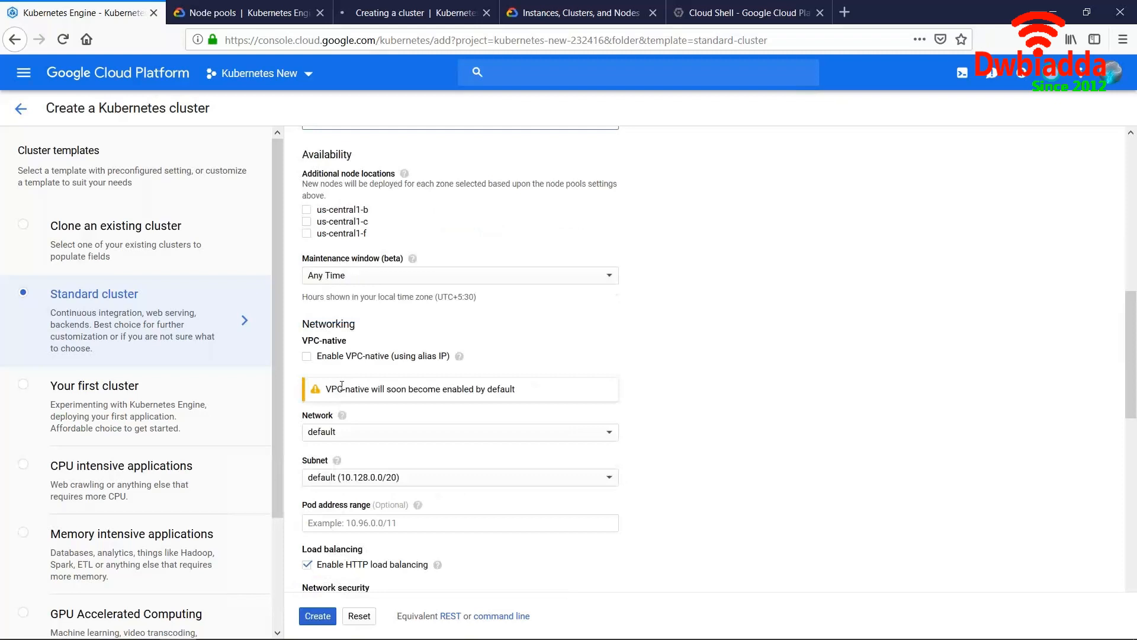
{"action": "scroll", "coordinate": [342, 385], "scroll_direction": "down", "scroll_amount": 2}
{"action": "scroll", "coordinate": [704, 358], "scroll_direction": "down", "scroll_amount": 4}
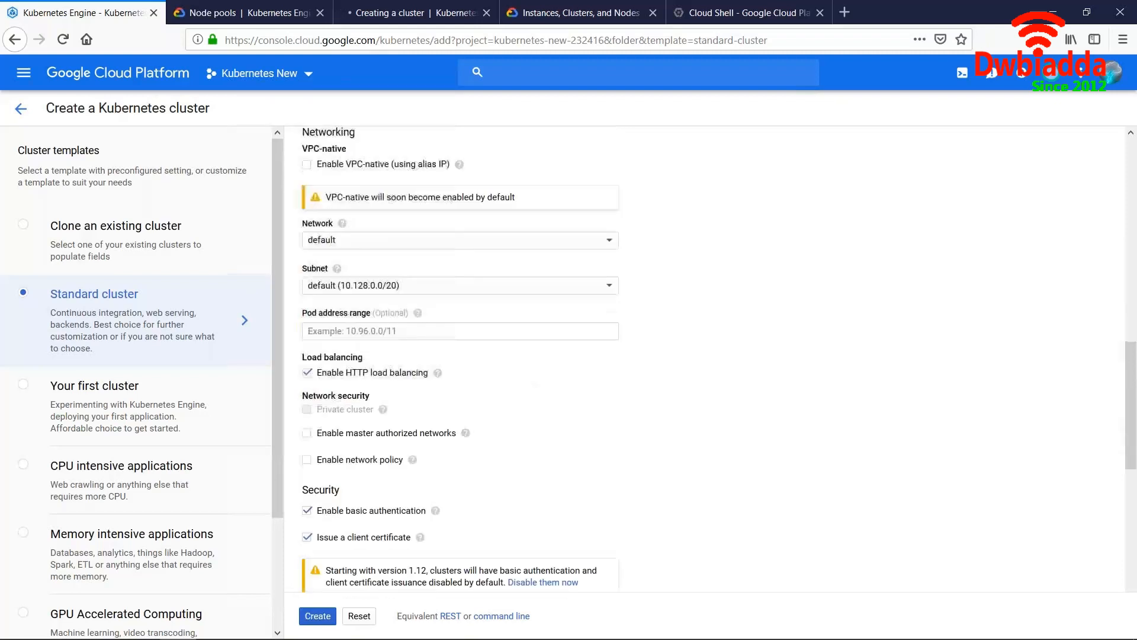
{"action": "scroll", "coordinate": [407, 455], "scroll_direction": "down", "scroll_amount": 15}
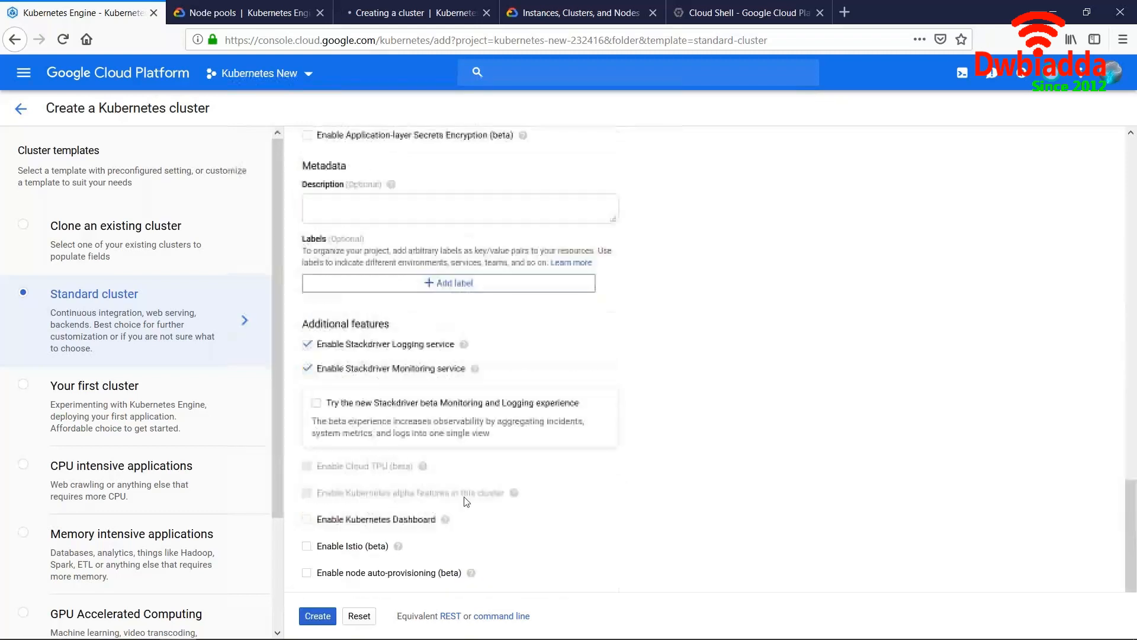
{"action": "scroll", "coordinate": [467, 502], "scroll_direction": "down", "scroll_amount": 2}
Step: Create the firstcluster cluster with the configured settings
{"action": "left_click", "coordinate": [308, 617]}
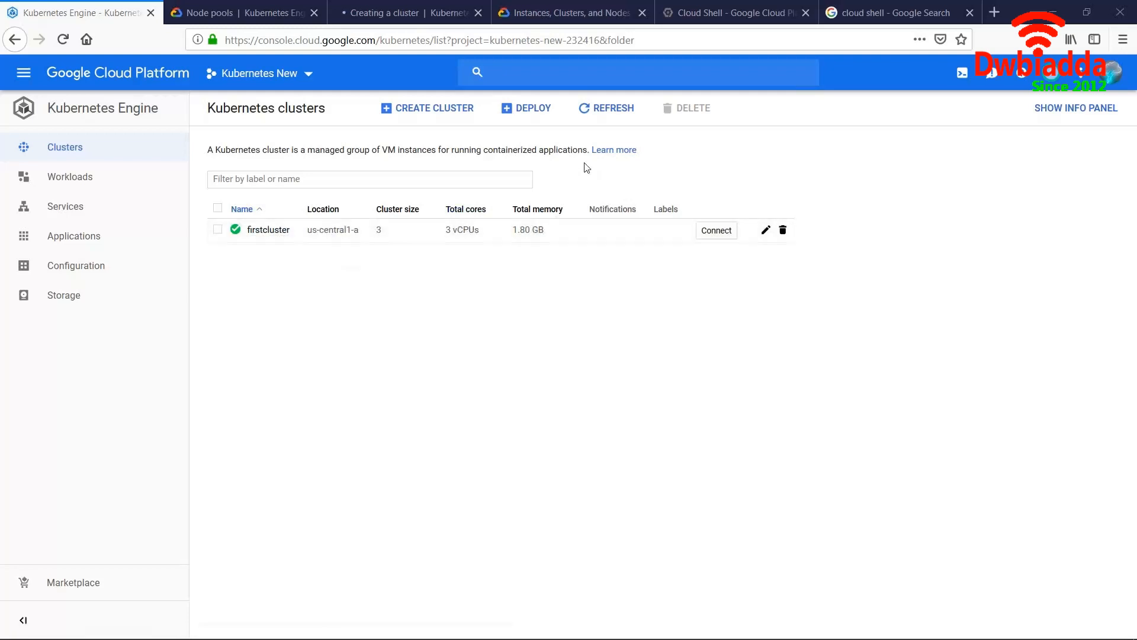
Step: View the container settings for a new deployment and return to the list of clusters
{"action": "left_click", "coordinate": [517, 110]}
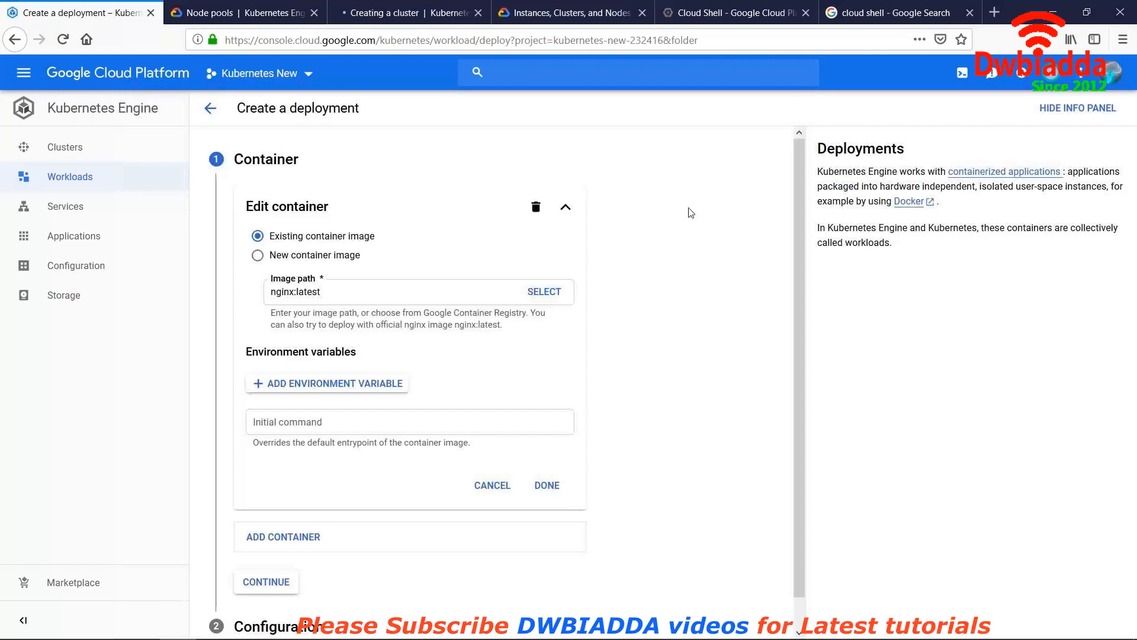
{"action": "left_click", "coordinate": [210, 107]}
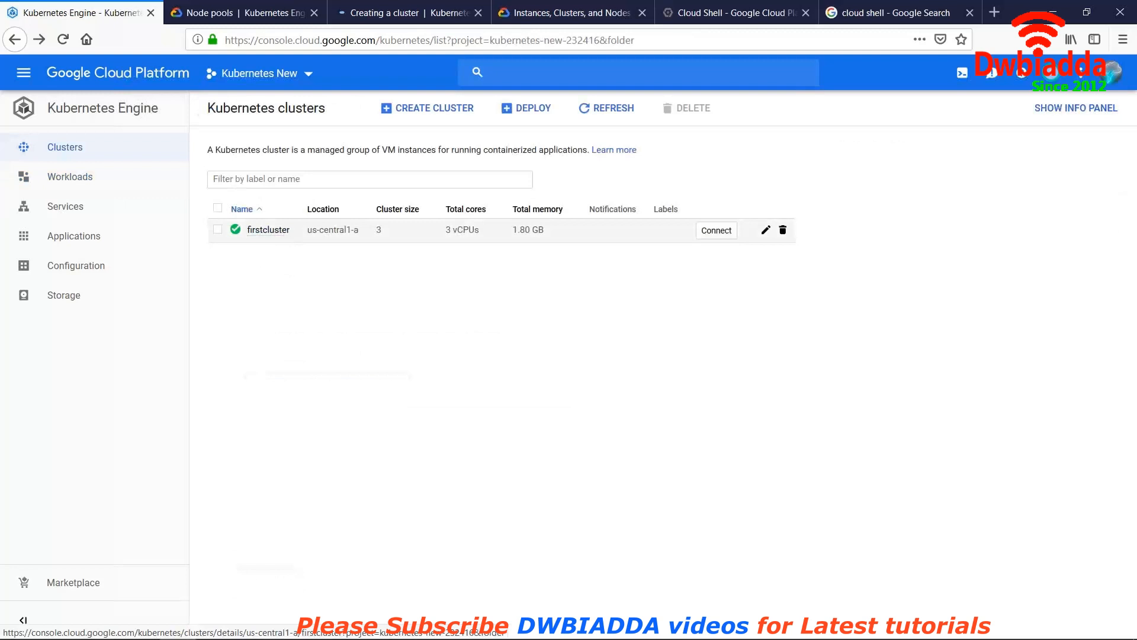
Step: Connect to firstcluster in Cloud Shell by running the supplied gcloud get-credentials command for zone us-central1-a and project kubernetes-new-232416
{"action": "left_click", "coordinate": [716, 230]}
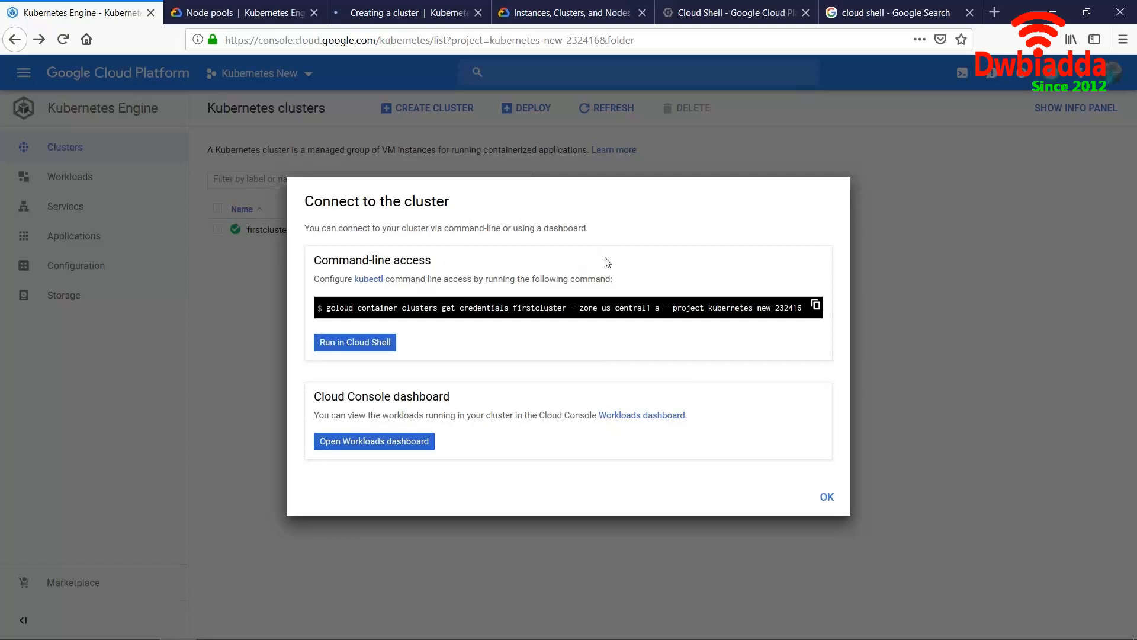
{"action": "left_click", "coordinate": [367, 346]}
{"action": "left_click", "coordinate": [368, 346]}
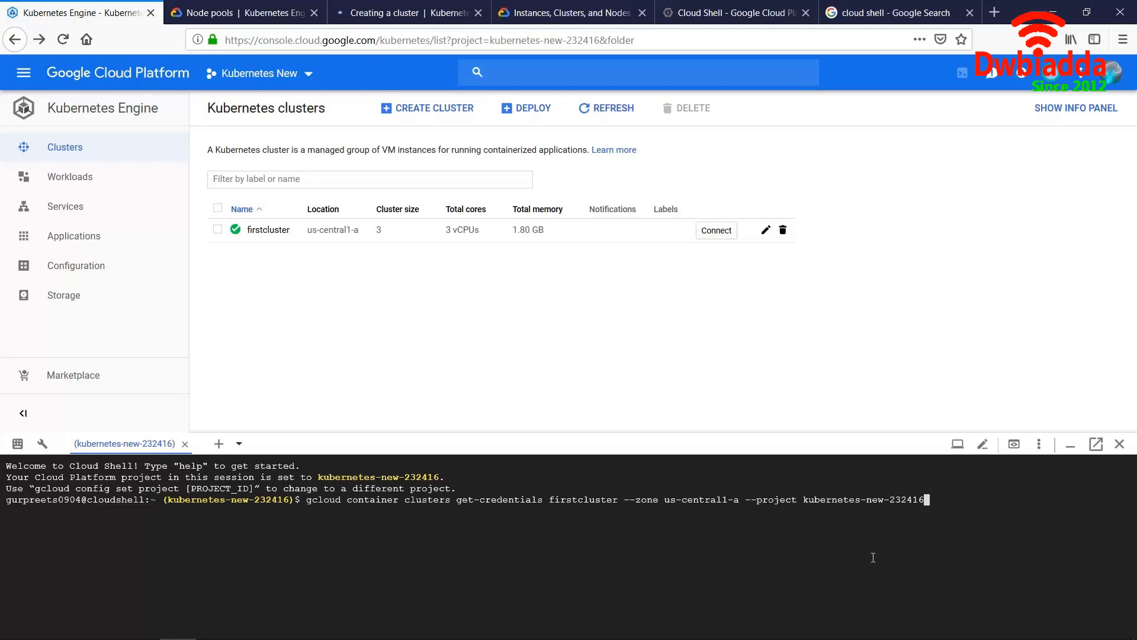
{"action": "key", "text": "Return"}
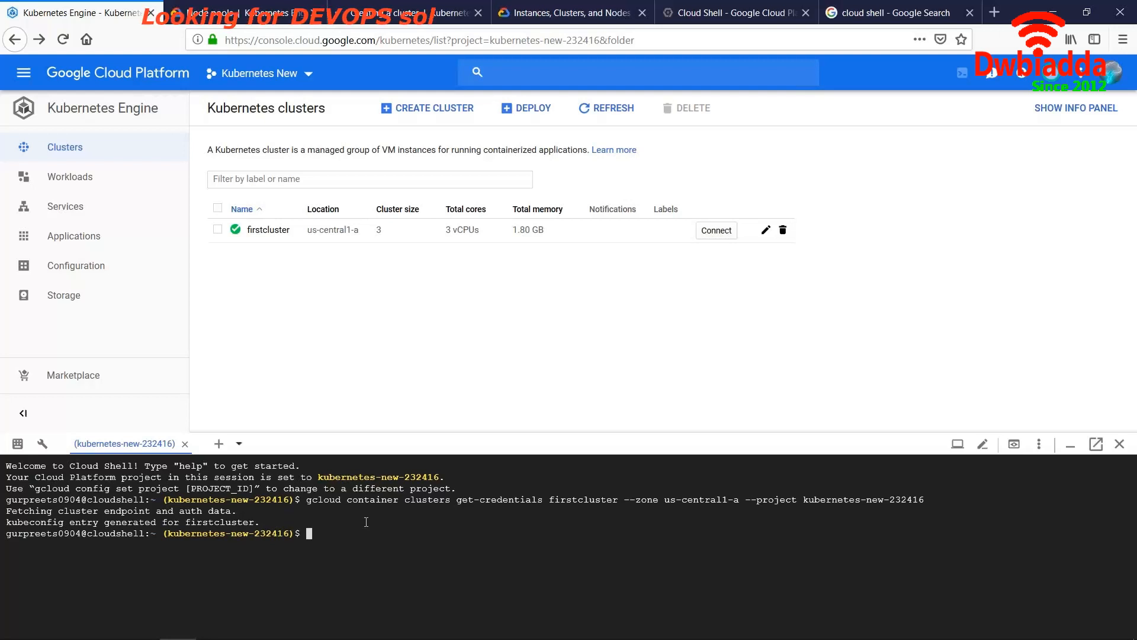
Step: List the available projects in Cloud Shell with the command gcloud projects list
{"action": "type", "text": "g"}
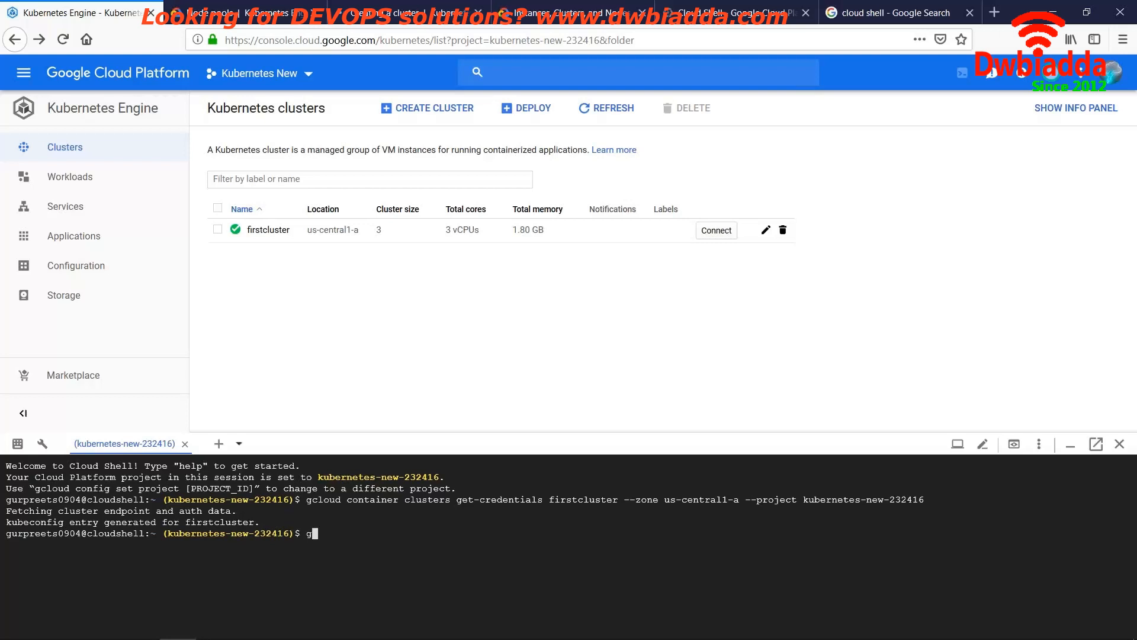
{"action": "type", "text": "cloud pro"}
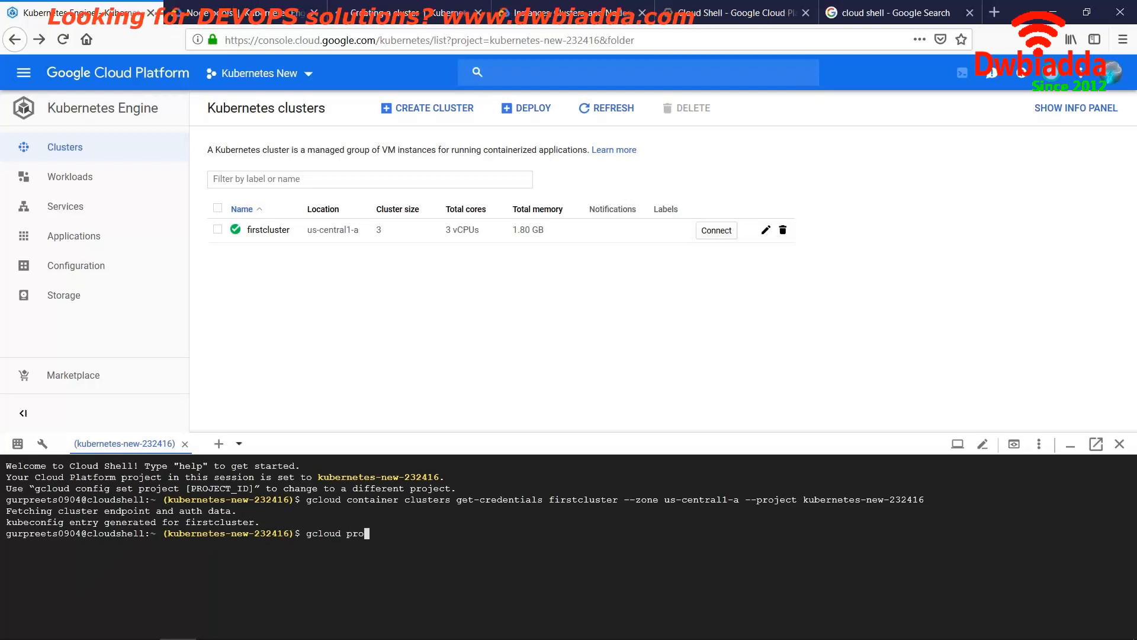
{"action": "type", "text": "ject"}
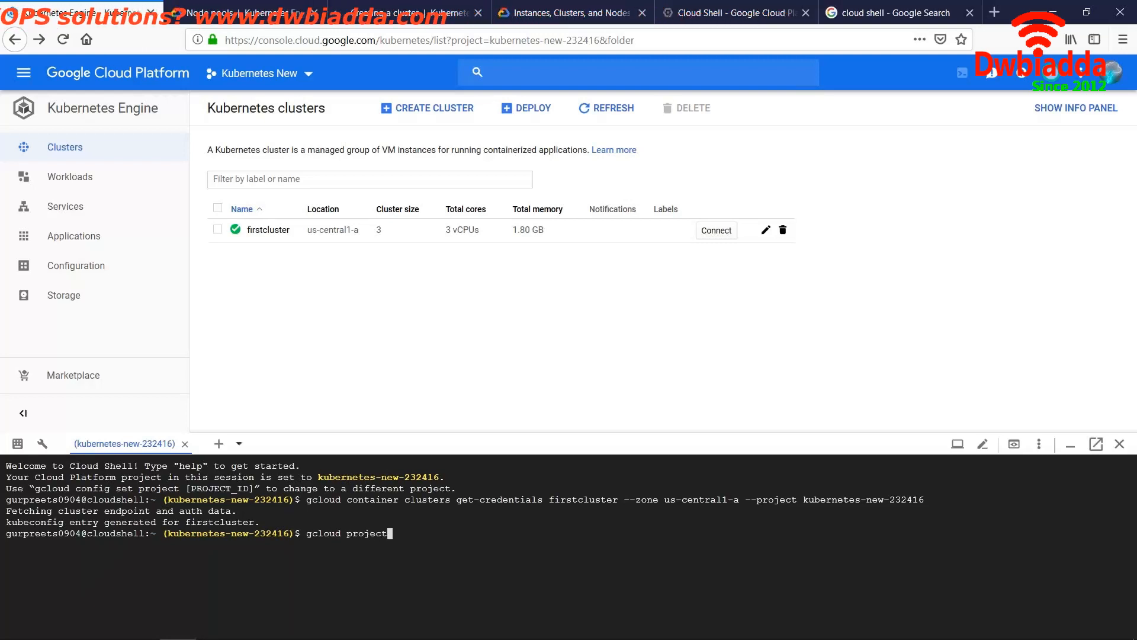
{"action": "type", "text": "s list"}
{"action": "key", "text": "Return"}
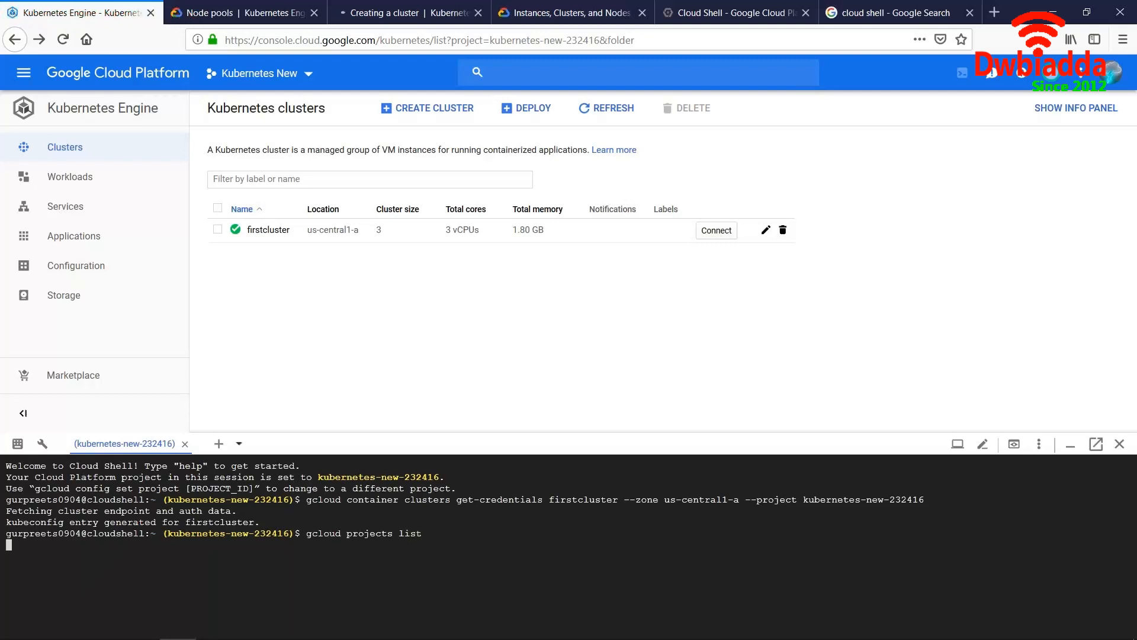